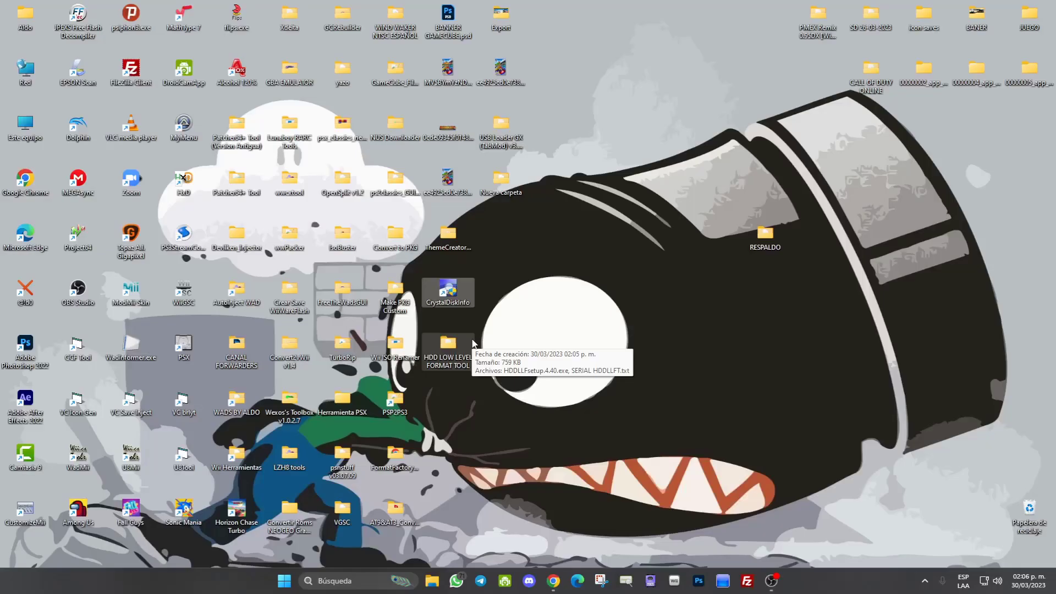
Open CrystalDiskInfo and examine the health status and S.M.A.R.T. attributes of the FUJITSU MHZ2320BH G2 disk
double_click(448, 291)
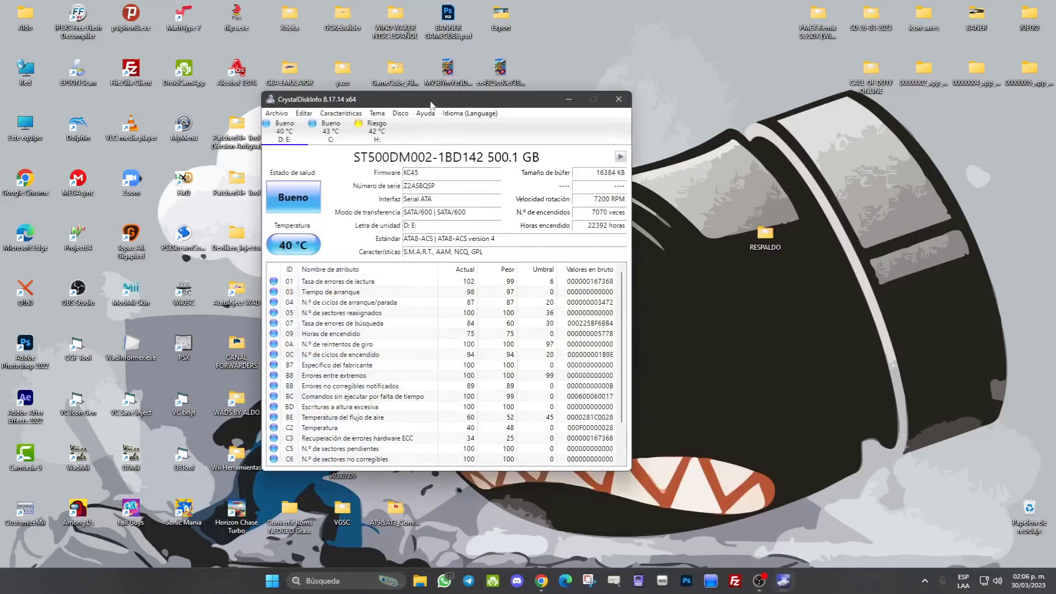
left_click_drag(432, 102, 504, 106)
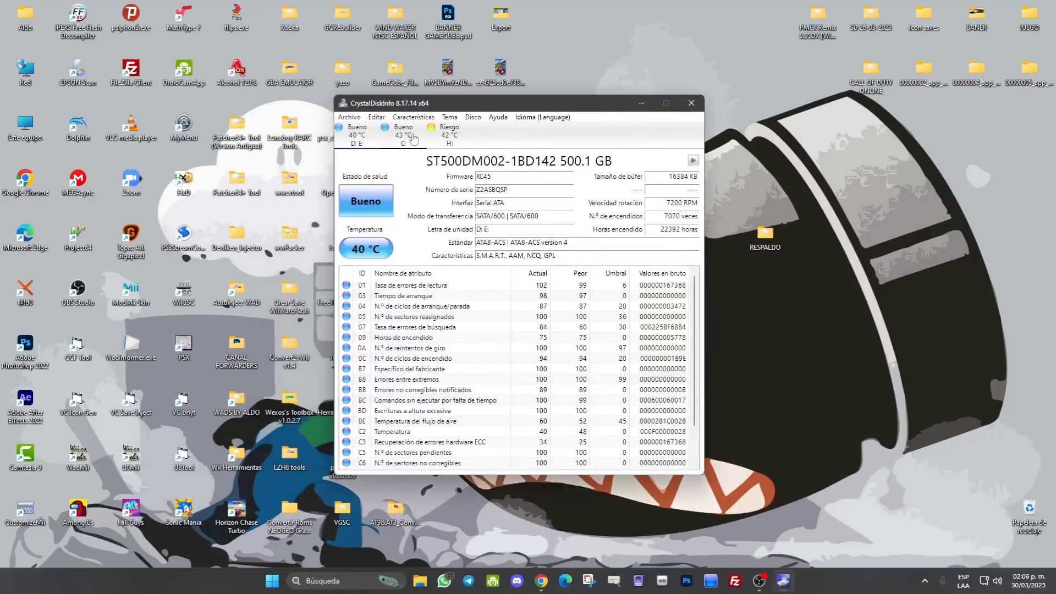
left_click(474, 117)
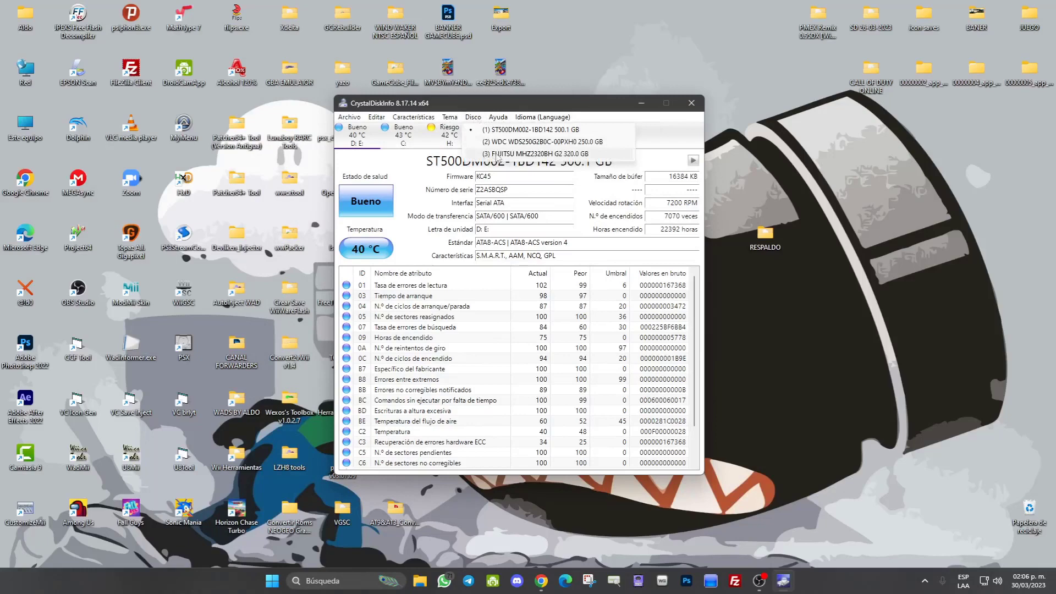
left_click(497, 154)
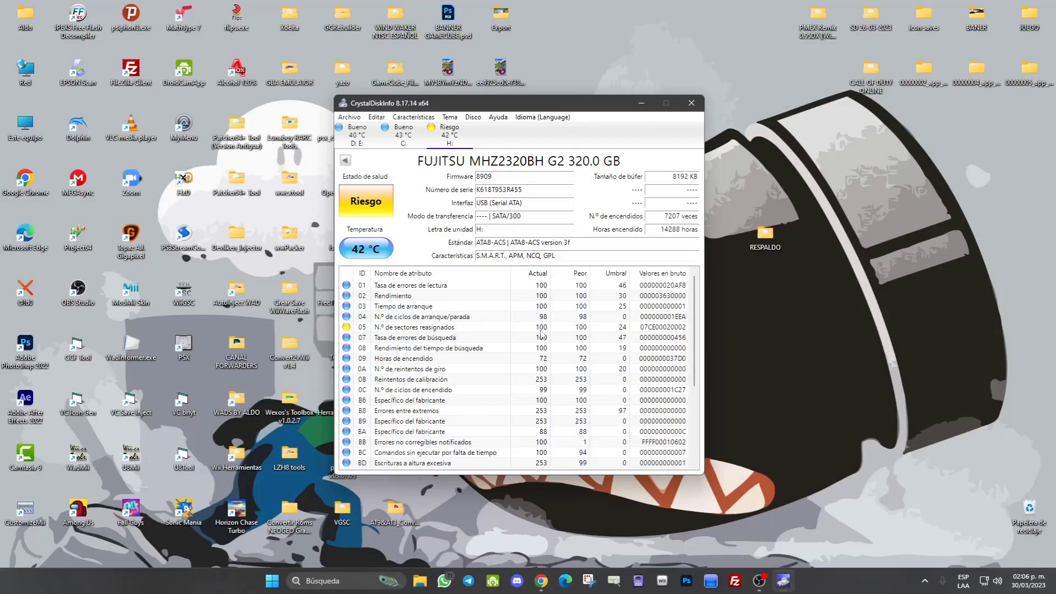
mouse_move(365, 201)
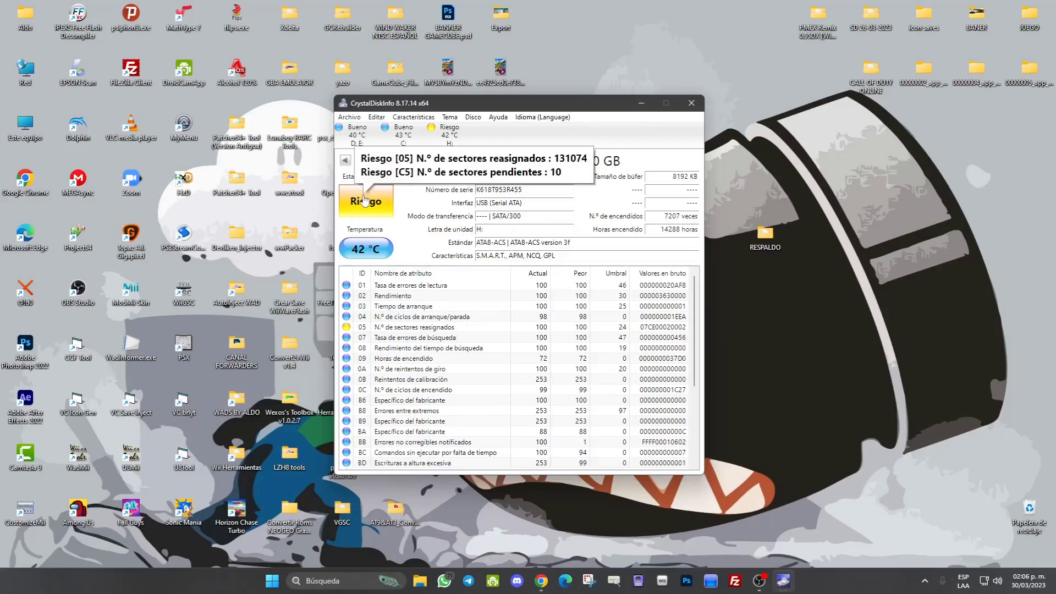
scroll(560, 388, "down", 4)
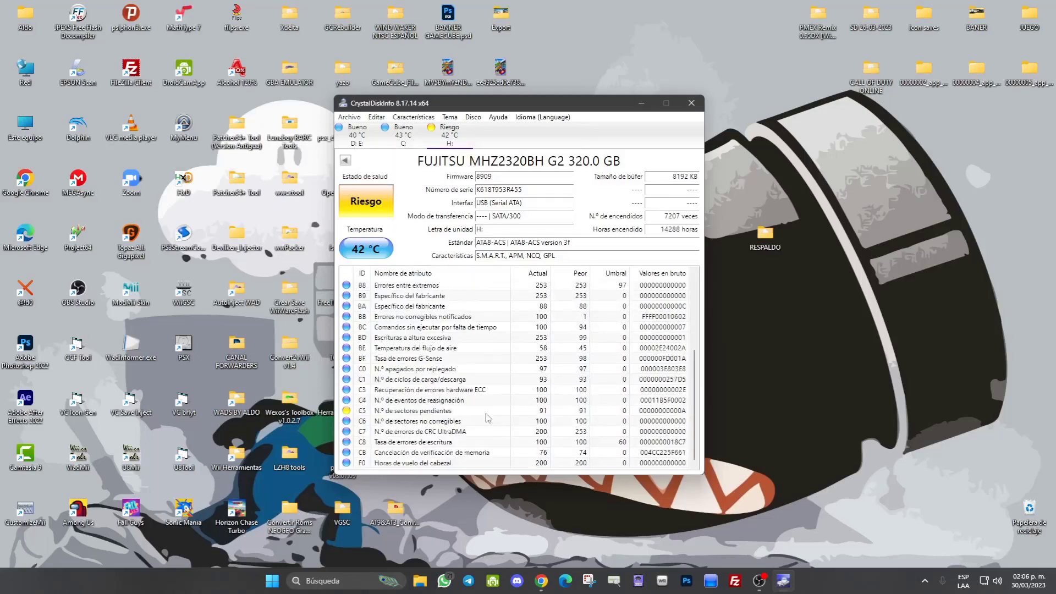
scroll(547, 421, "up", 4)
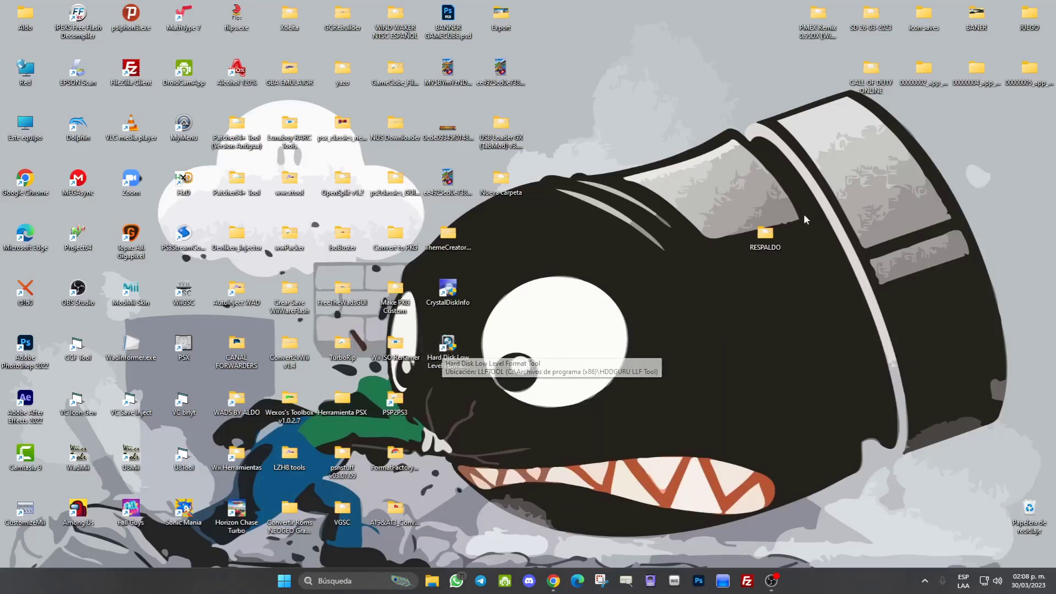
Move the RESPALDO folder aside on the desktop and select the Generic External (H:) USB disk in HDD Low Level Format Tool
left_click_drag(765, 235, 961, 201)
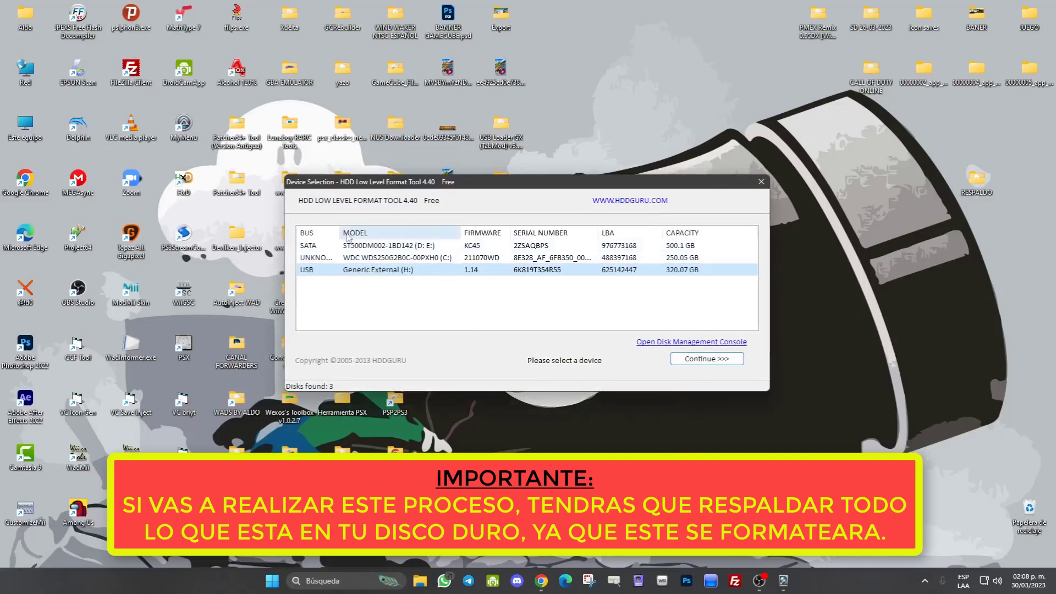
left_click_drag(339, 232, 368, 232)
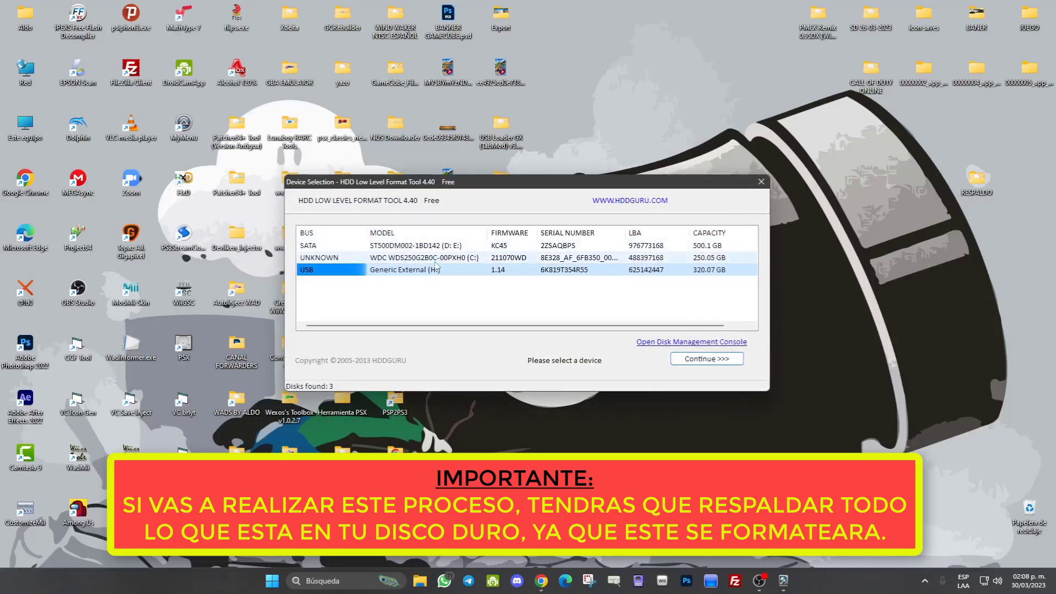
left_click(405, 274)
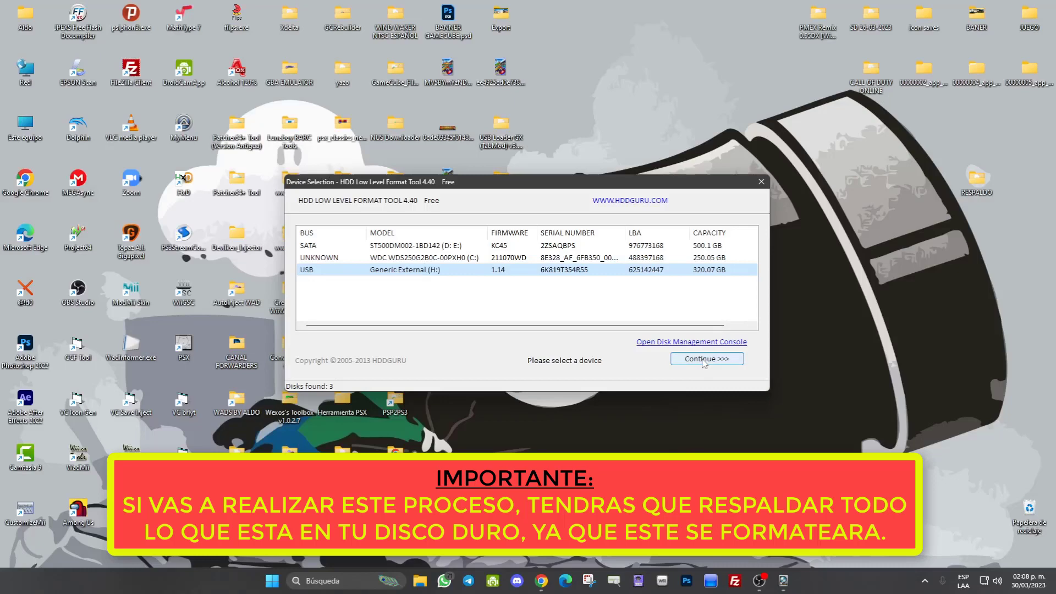
Look up drive H: in Este equipo to verify it is the disk selected for formatting
left_click(18, 130)
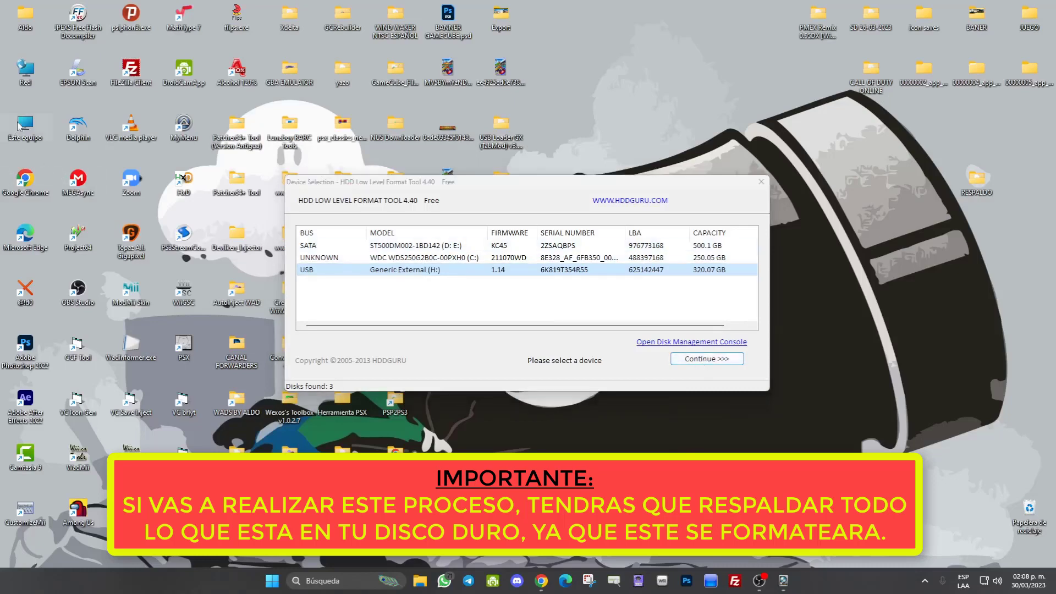
double_click(18, 127)
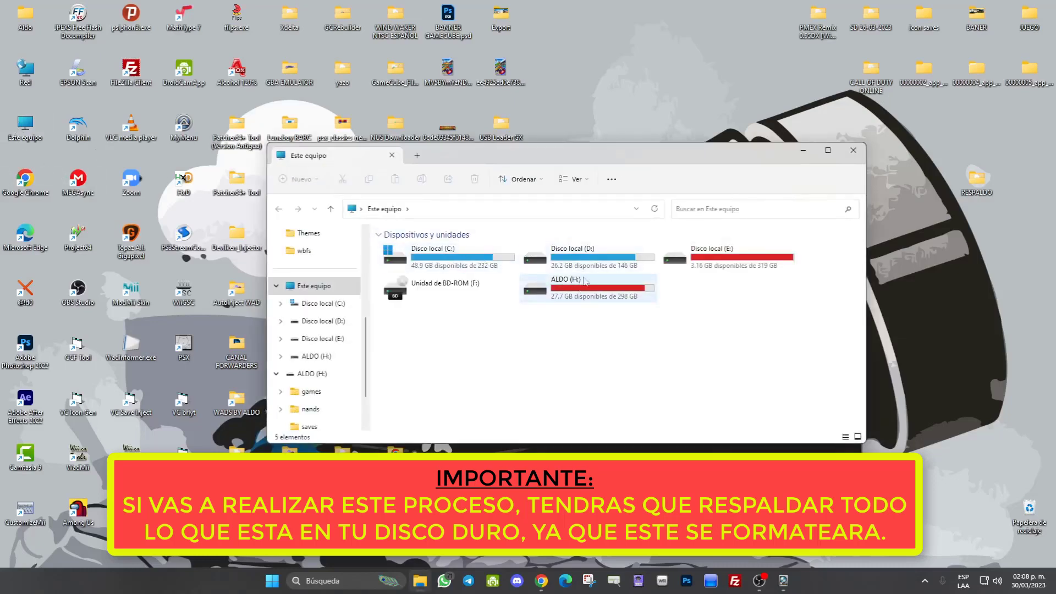
left_click(853, 151)
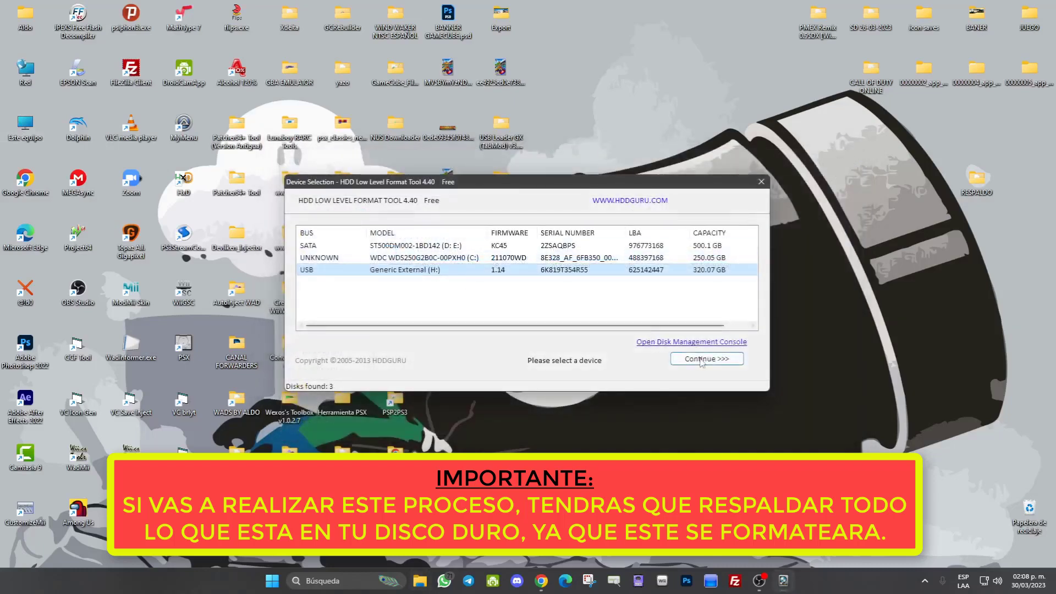
Run a full low-level format on the selected 320 GB USB device, leaving quick wipe off, and close the format tool on completion
left_click(701, 359)
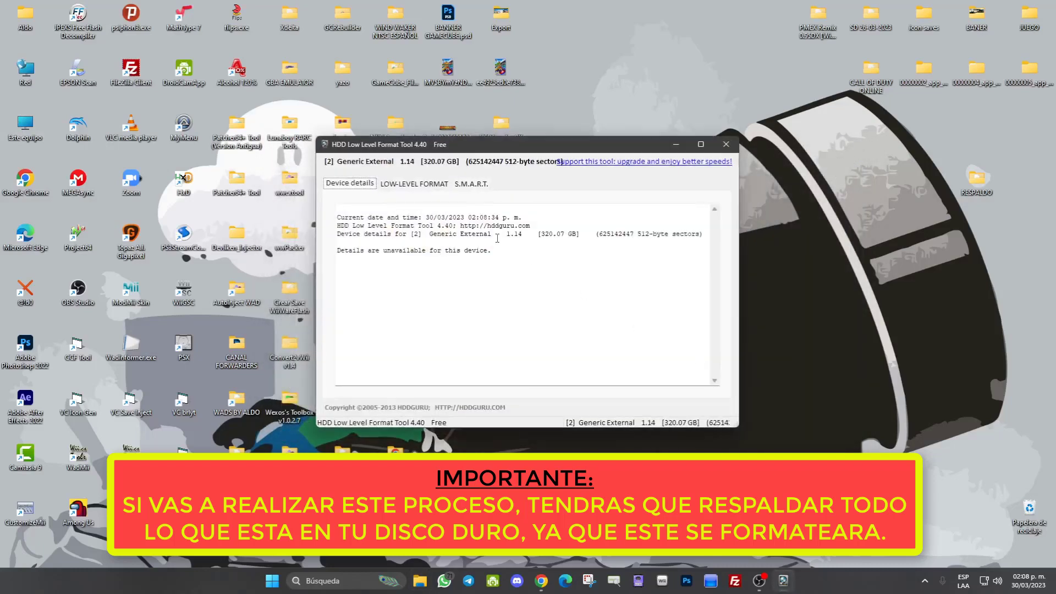
left_click(416, 185)
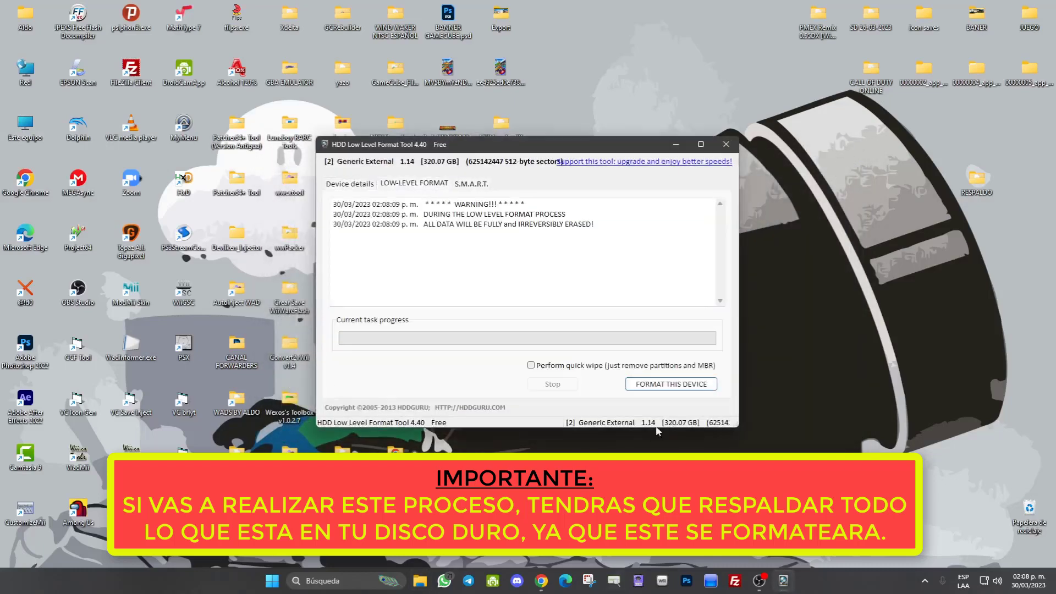
left_click(673, 385)
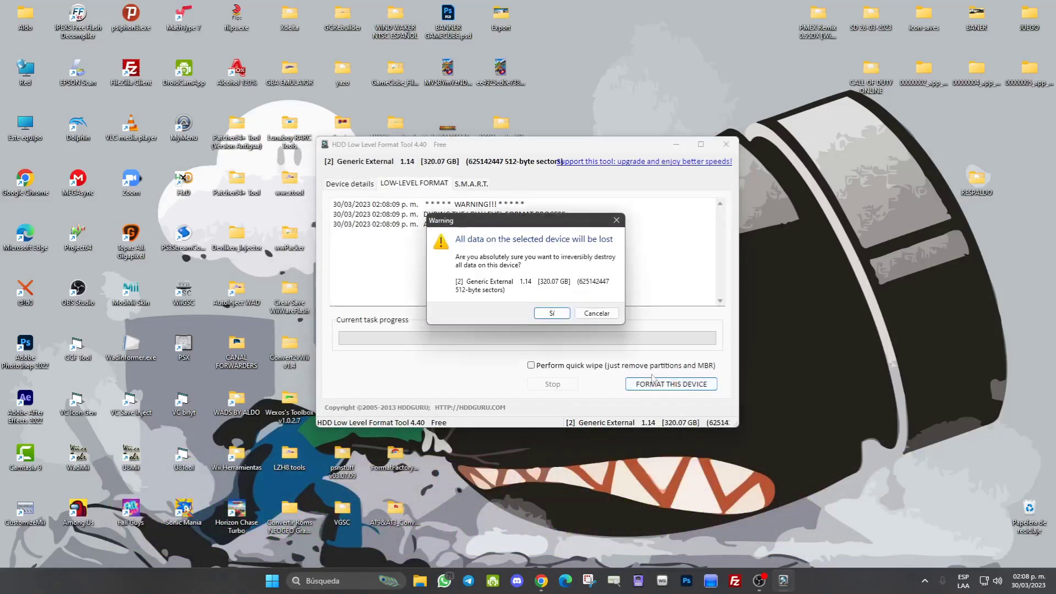
left_click(553, 315)
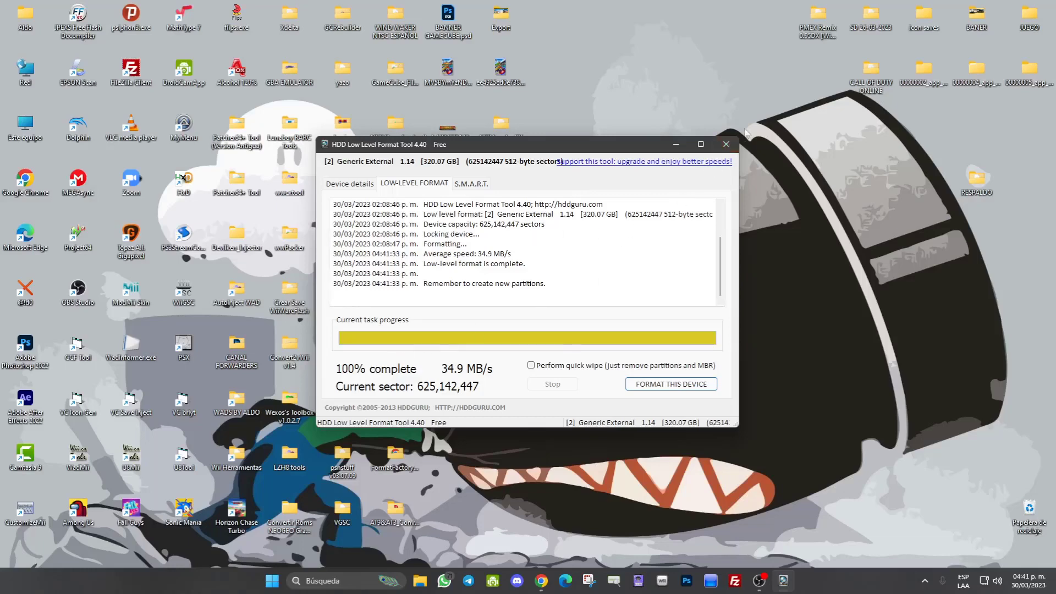
left_click(726, 145)
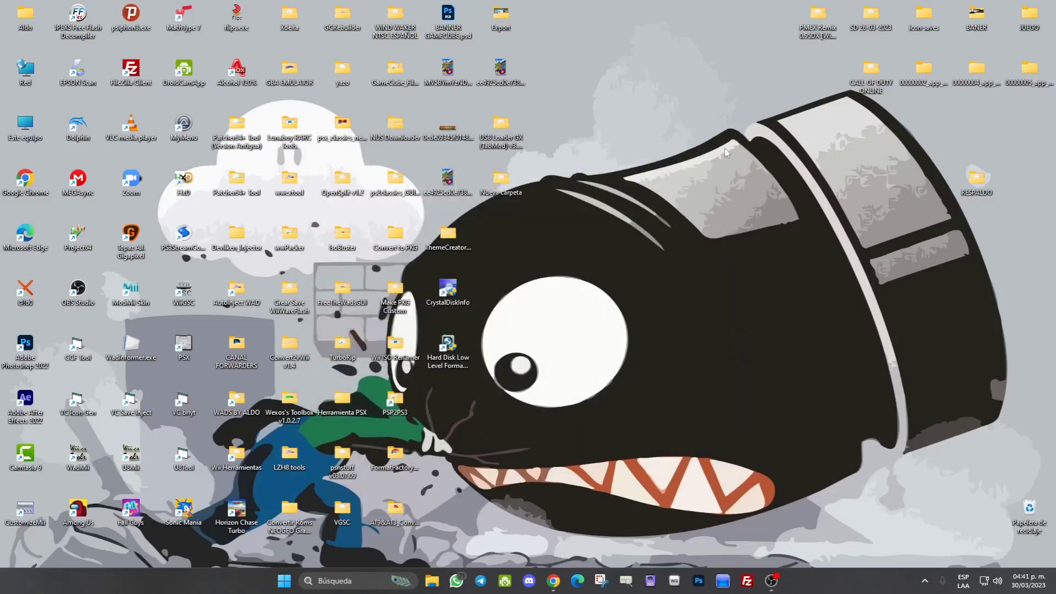
Recheck the FUJITSU disk's health status and sector attributes in CrystalDiskInfo and close the program
double_click(448, 292)
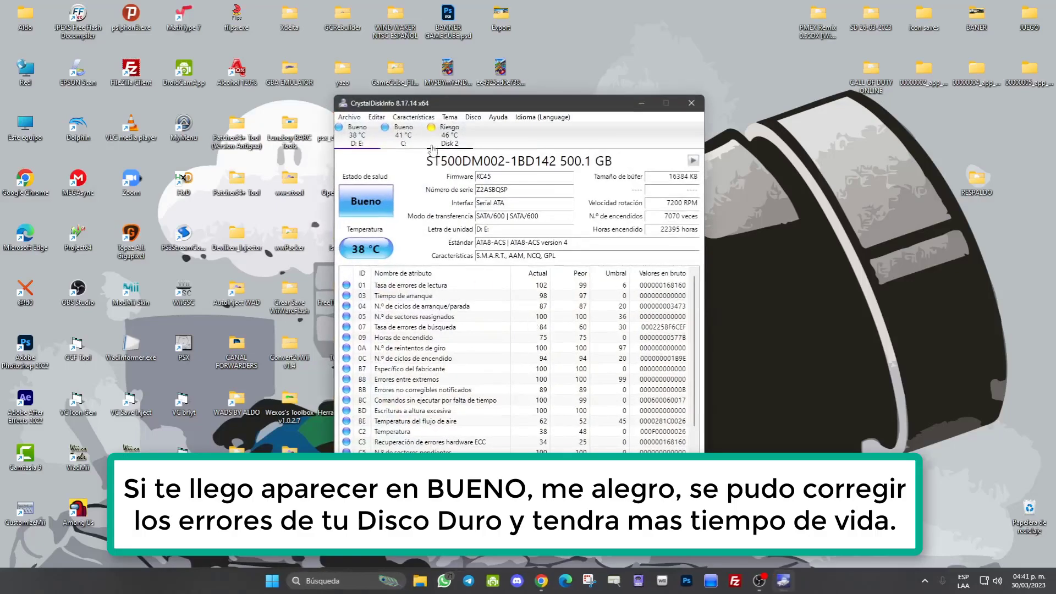
left_click(452, 132)
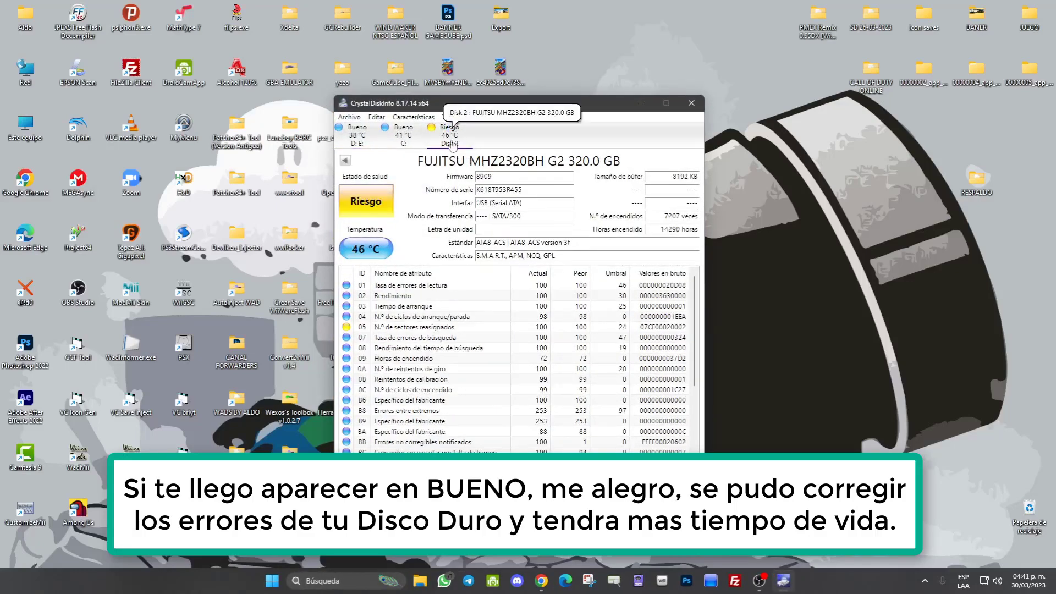
scroll(435, 339, "down", 1)
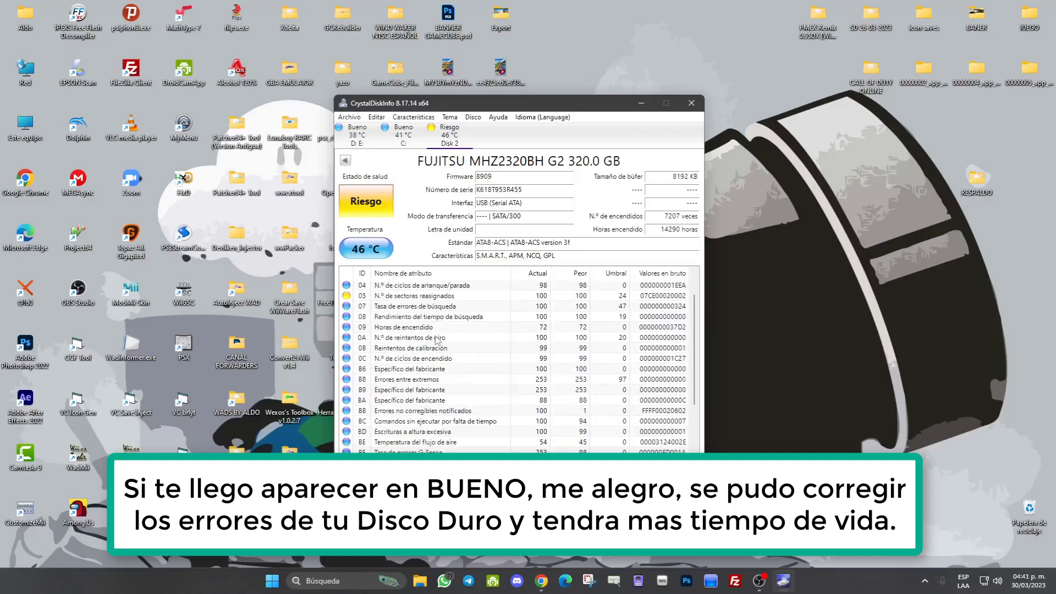
scroll(440, 341, "up", 1)
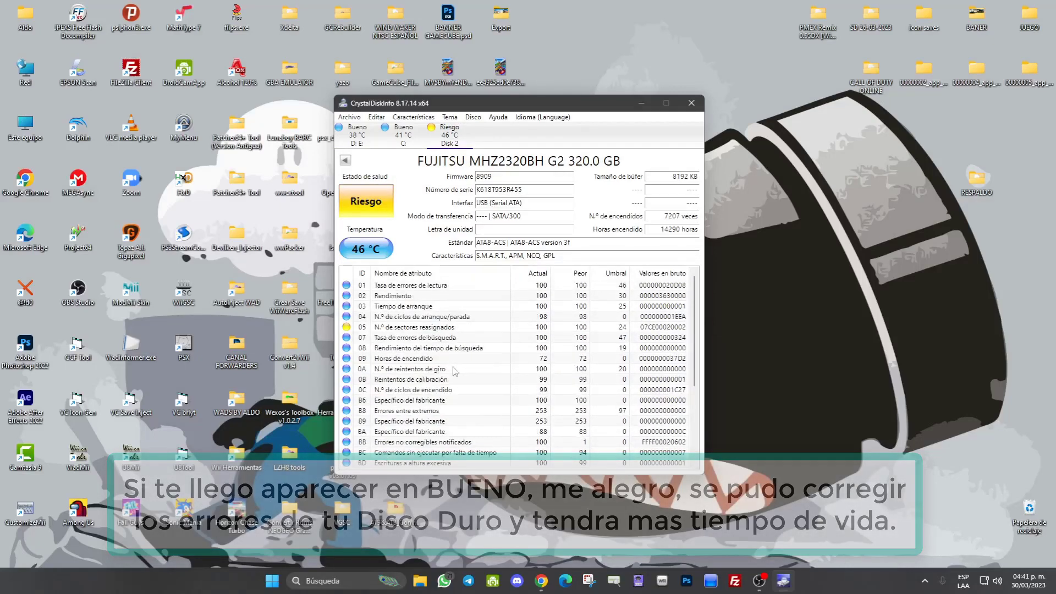
mouse_move(376, 206)
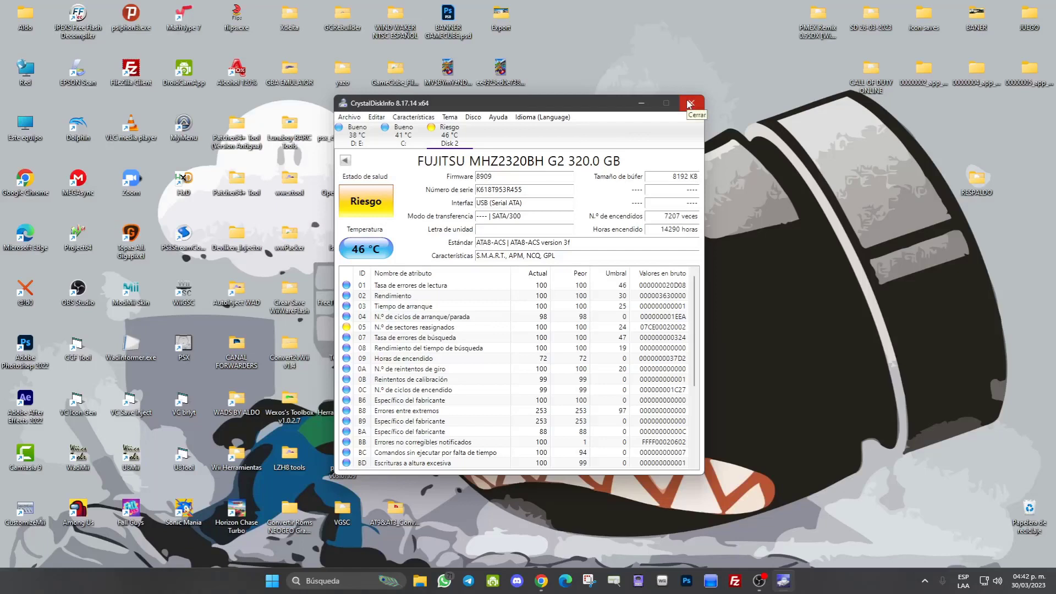
mouse_move(378, 202)
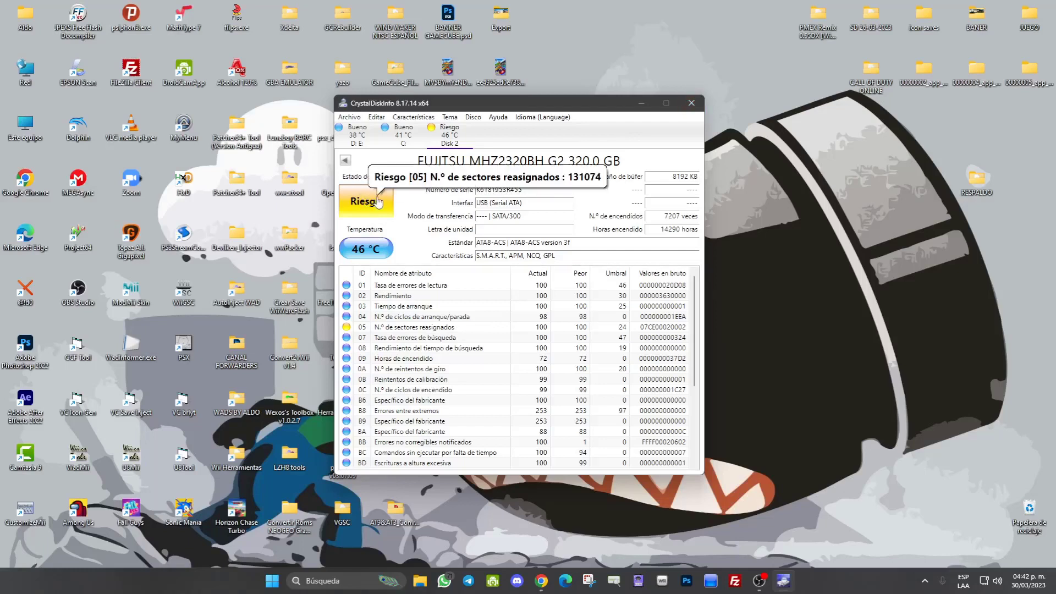
left_click(691, 103)
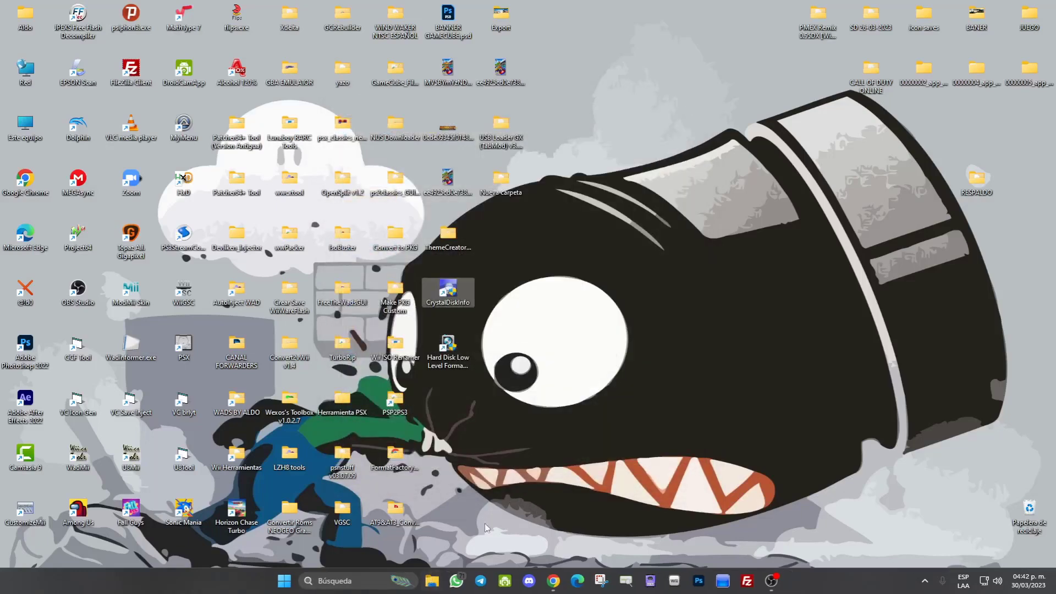
Open Windows Disk Management (Administración de discos) and initialize Disco 2 with the GPT partition style
right_click(284, 581)
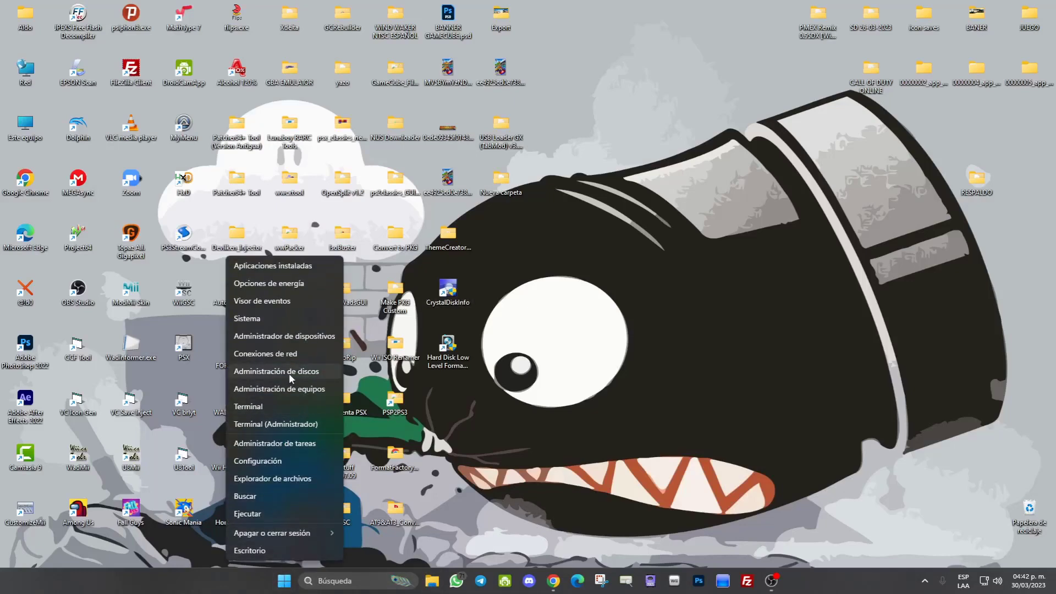
left_click(290, 376)
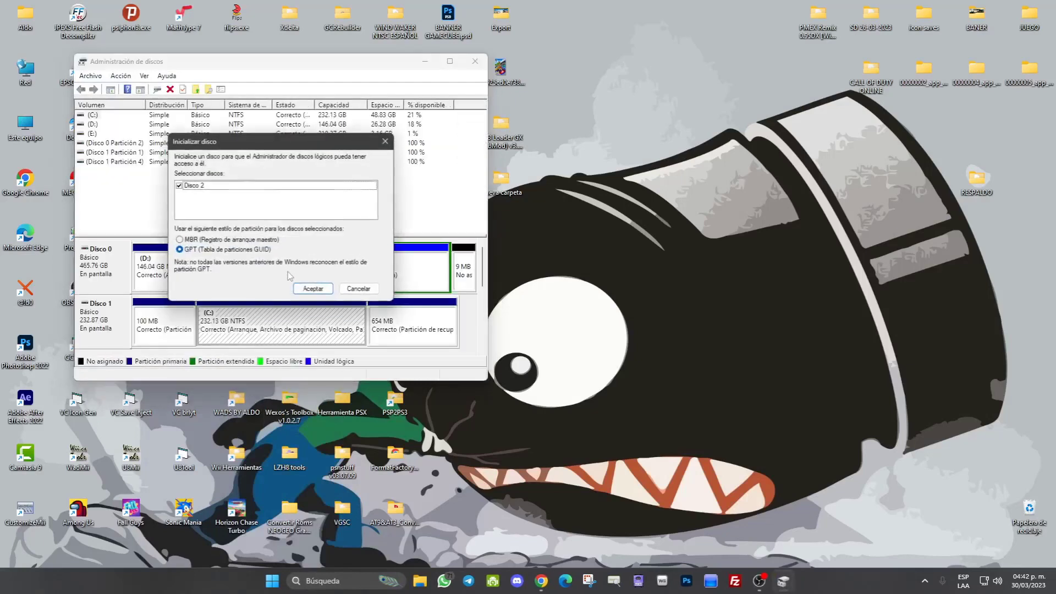
left_click(306, 67)
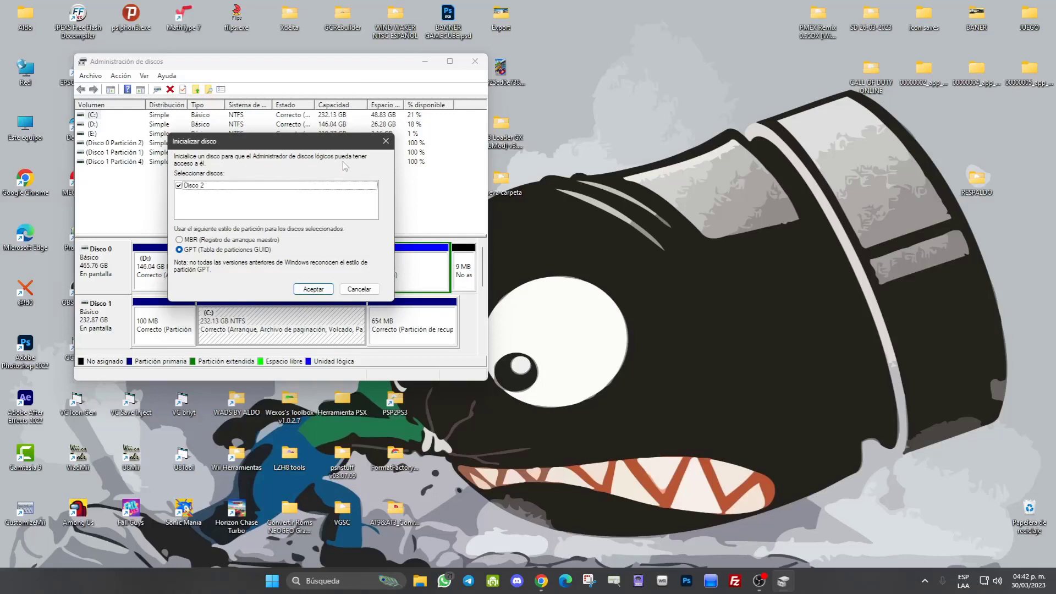
left_click(314, 290)
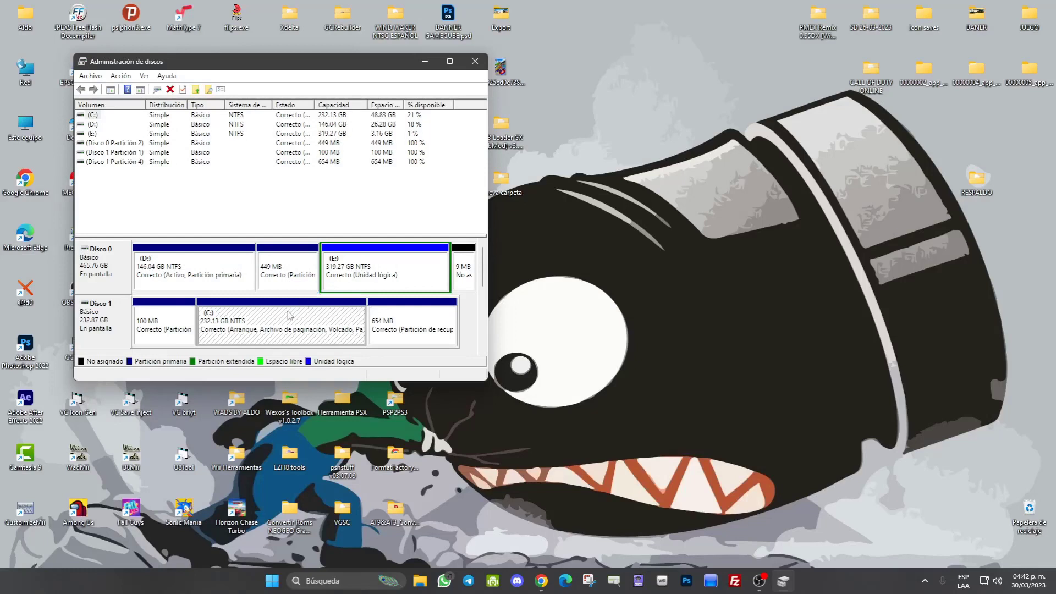
Start a new simple volume on Disco 2's unallocated space, accept the full 305228 MB size and continue to the drive letter assignment
left_click_drag(482, 267, 482, 290)
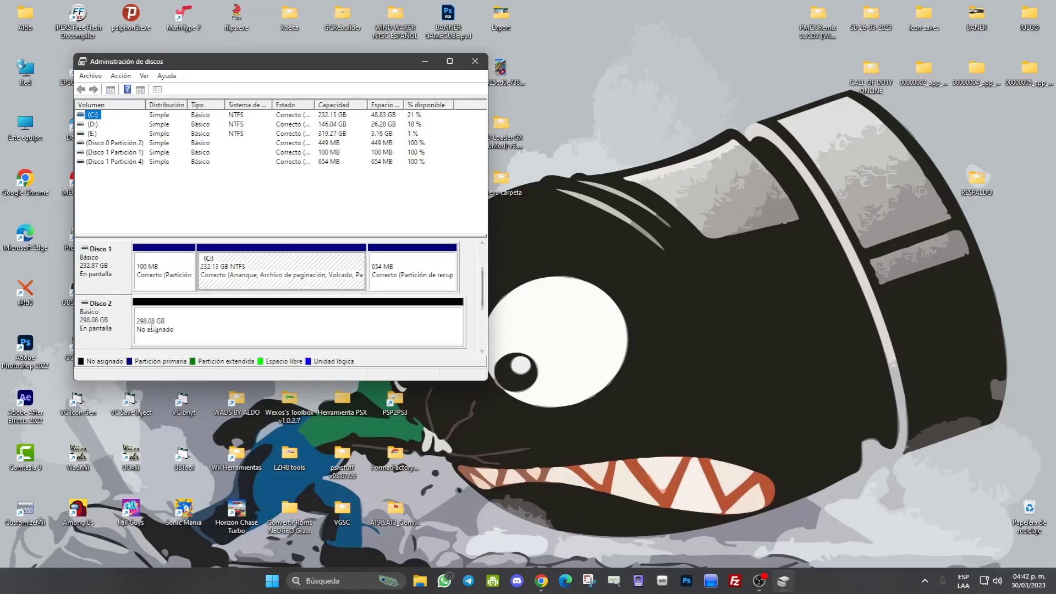
left_click(193, 328)
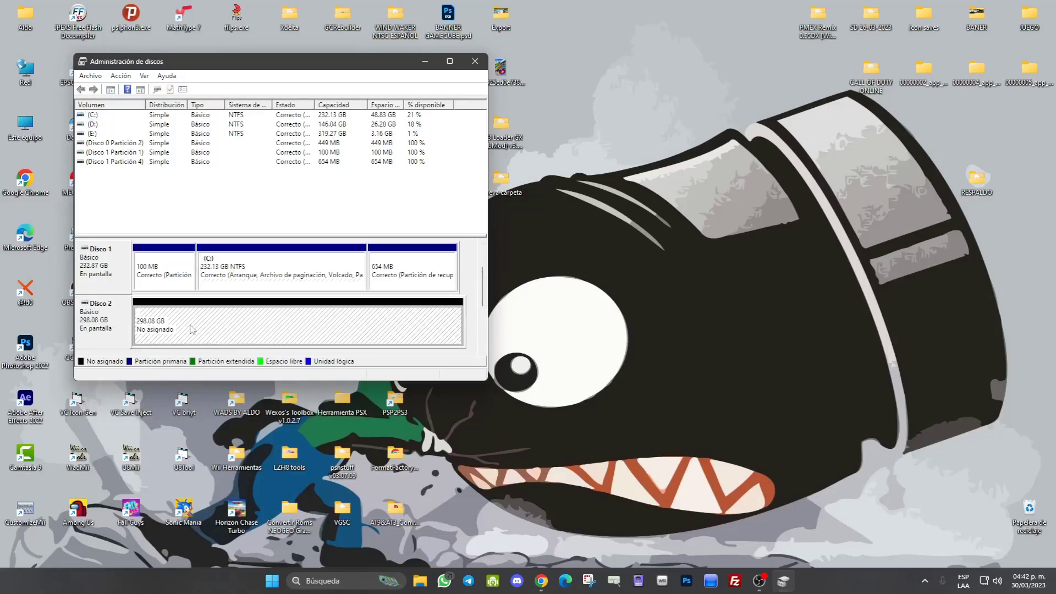
right_click(192, 329)
left_click(243, 334)
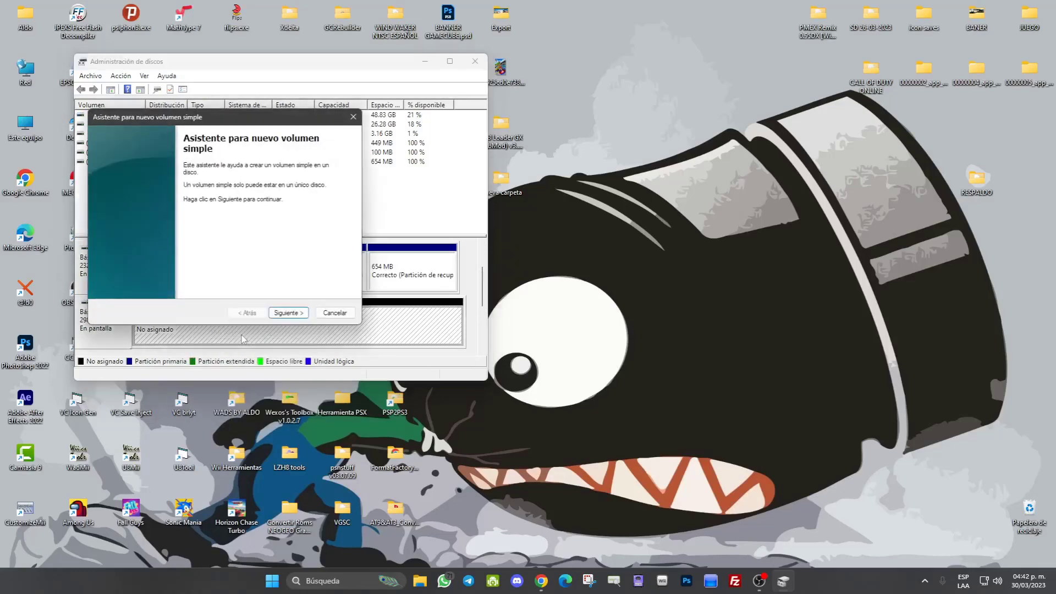
left_click(287, 313)
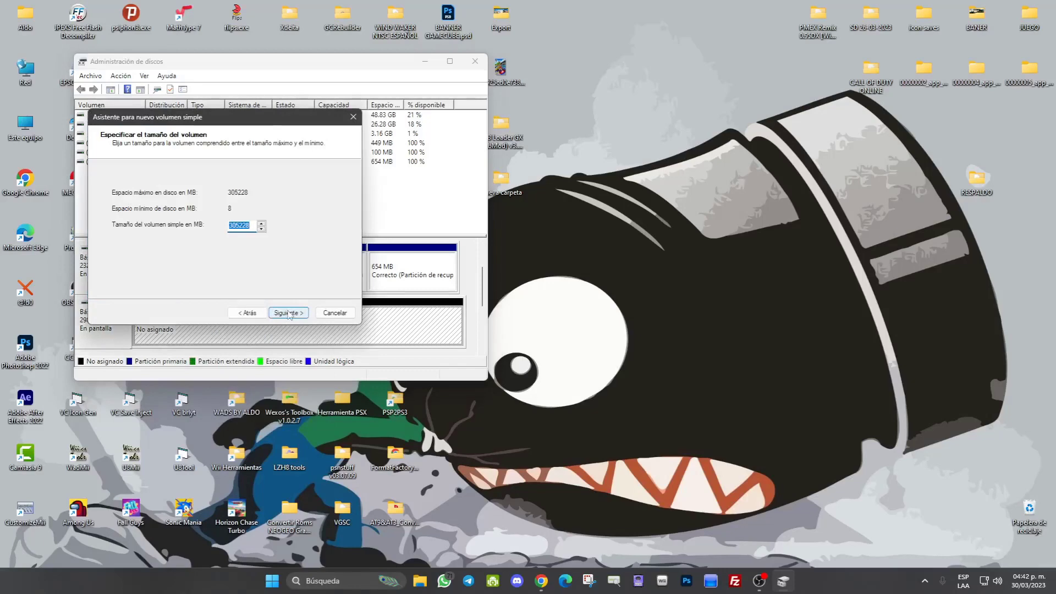
left_click(287, 312)
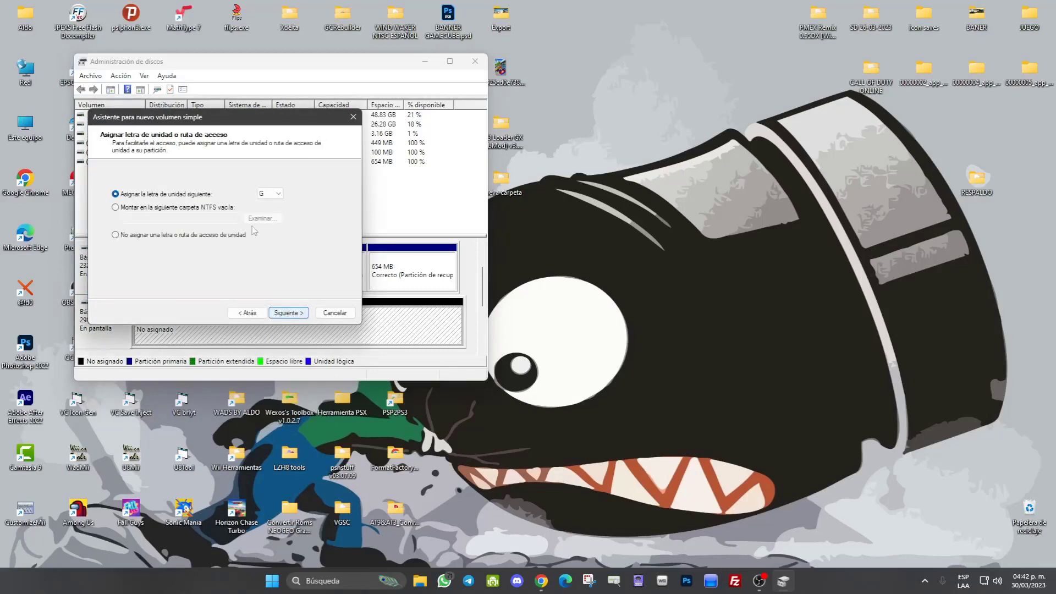
Check the drive letters already in use in Este equipo, and assign letter G to the new volume
left_click(20, 130)
double_click(20, 131)
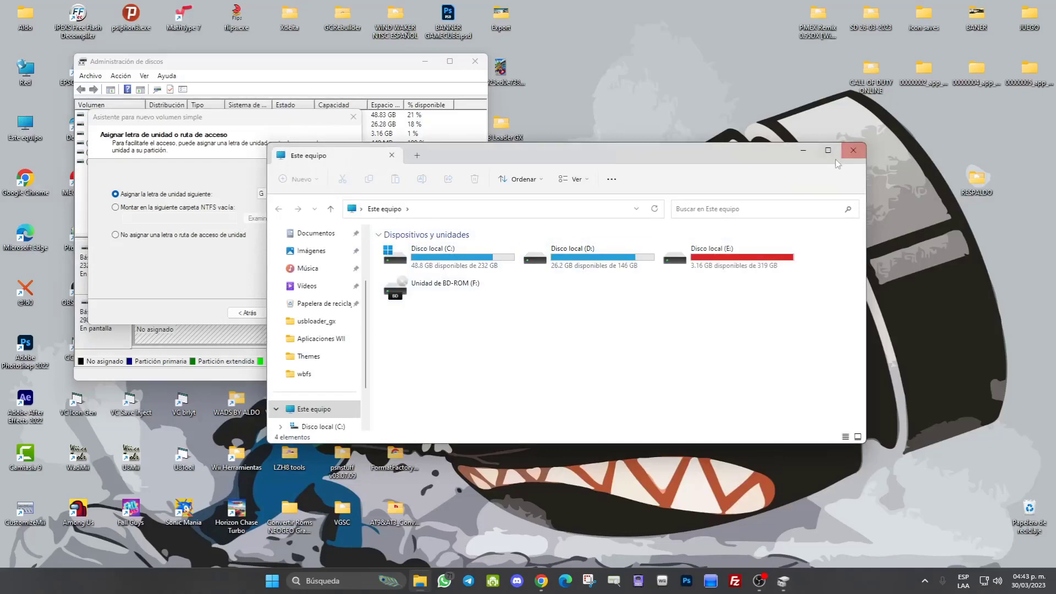
left_click(853, 151)
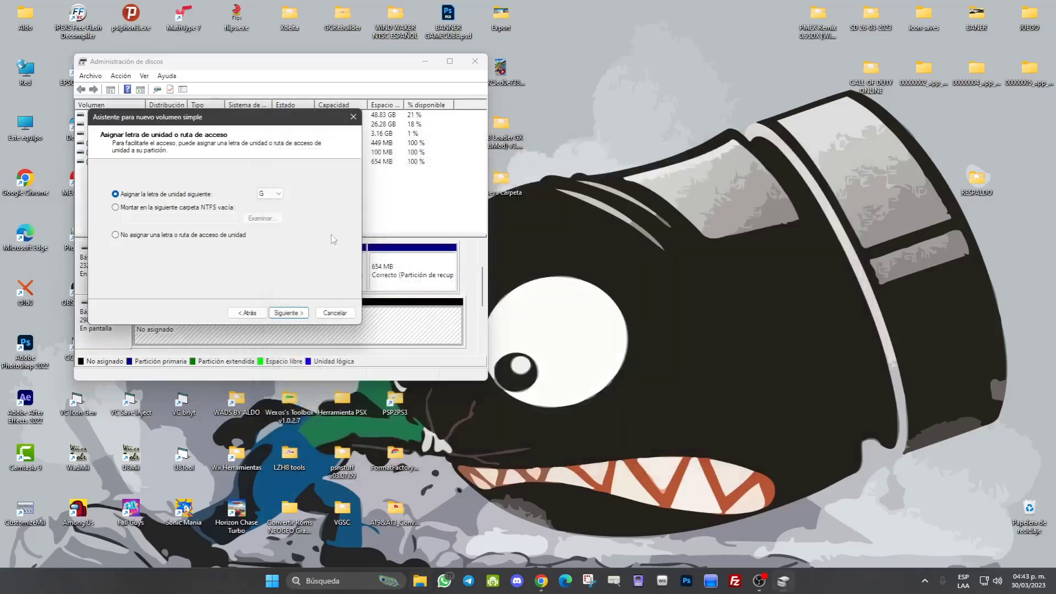
left_click(289, 313)
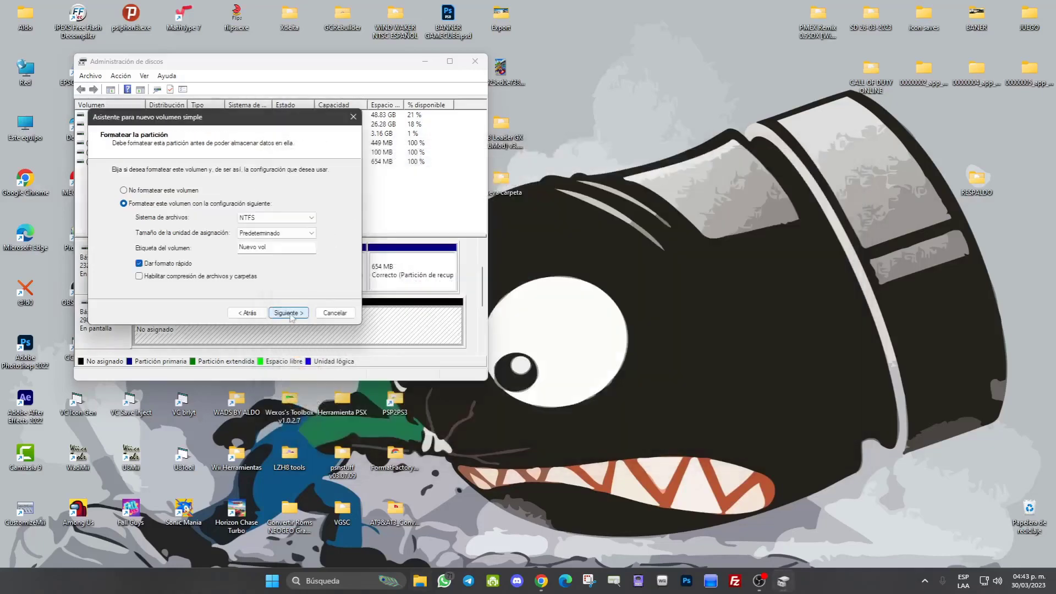
Quick-format the new volume as NTFS with the label Nuevo vol, finish the wizard and close Disk Management
left_click(299, 218)
left_click(300, 227)
left_click(288, 313)
left_click(289, 312)
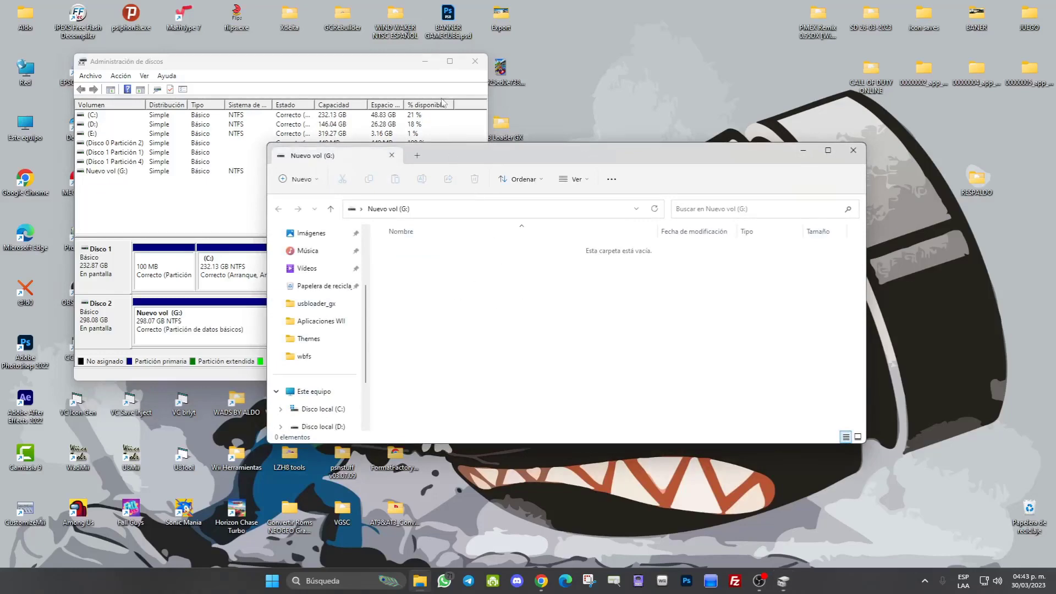
left_click(475, 61)
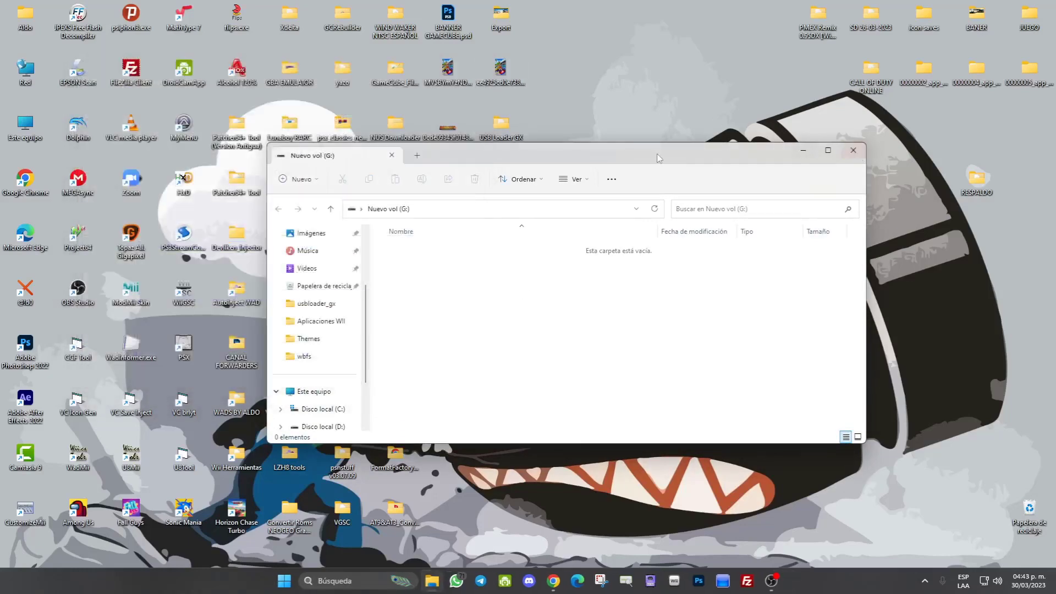
Look up the new volume Nuevo vol (G:) among the drives in Este equipo
left_click_drag(838, 156, 865, 157)
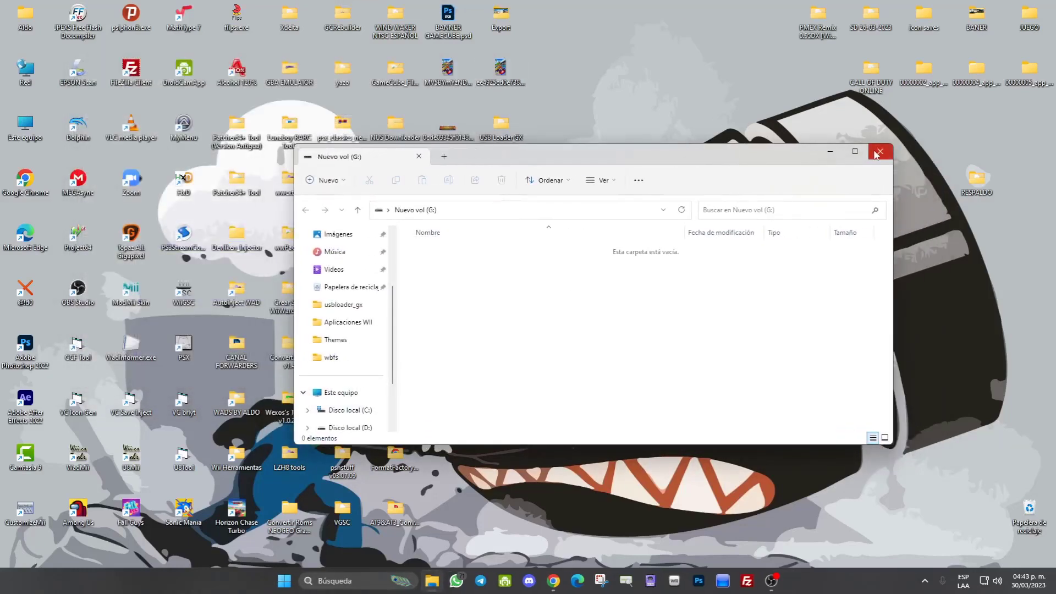
left_click(338, 392)
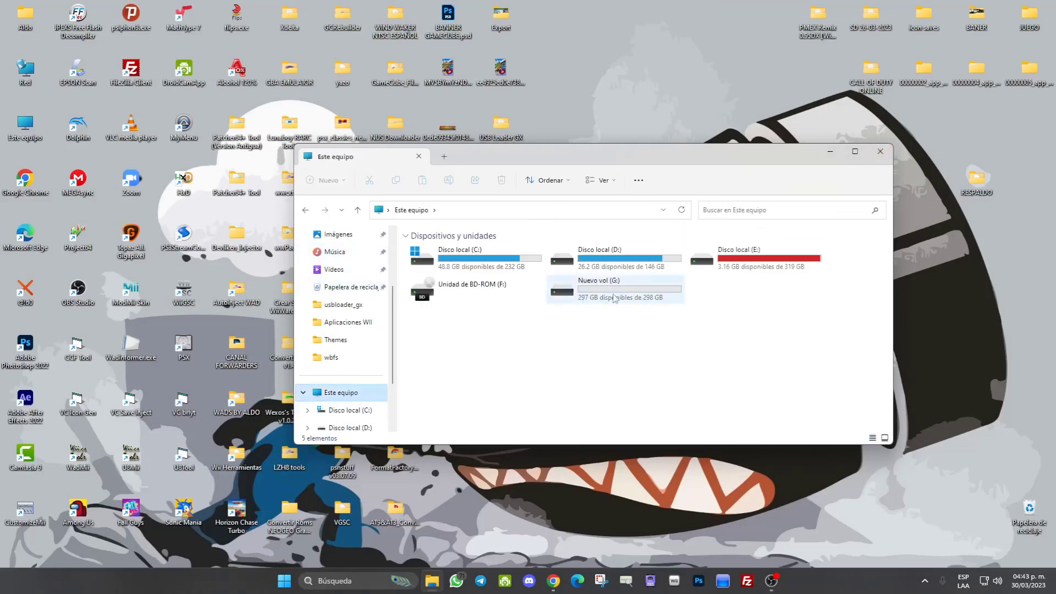
left_click(616, 297)
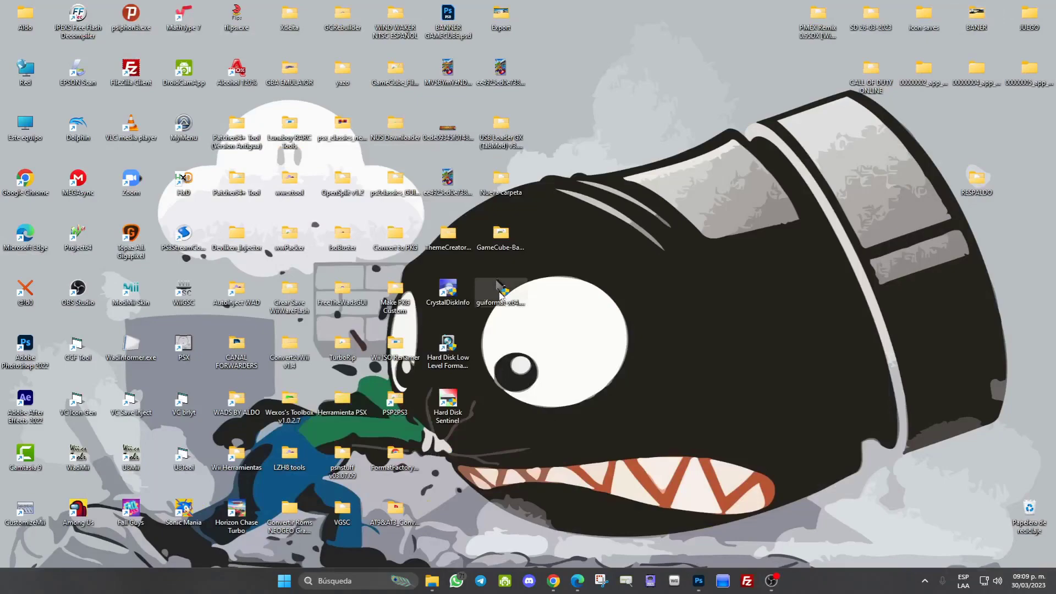
Quick-format drive G: as FAT32 in guiformat with an allocation unit size of 32768 and close the tool
double_click(501, 292)
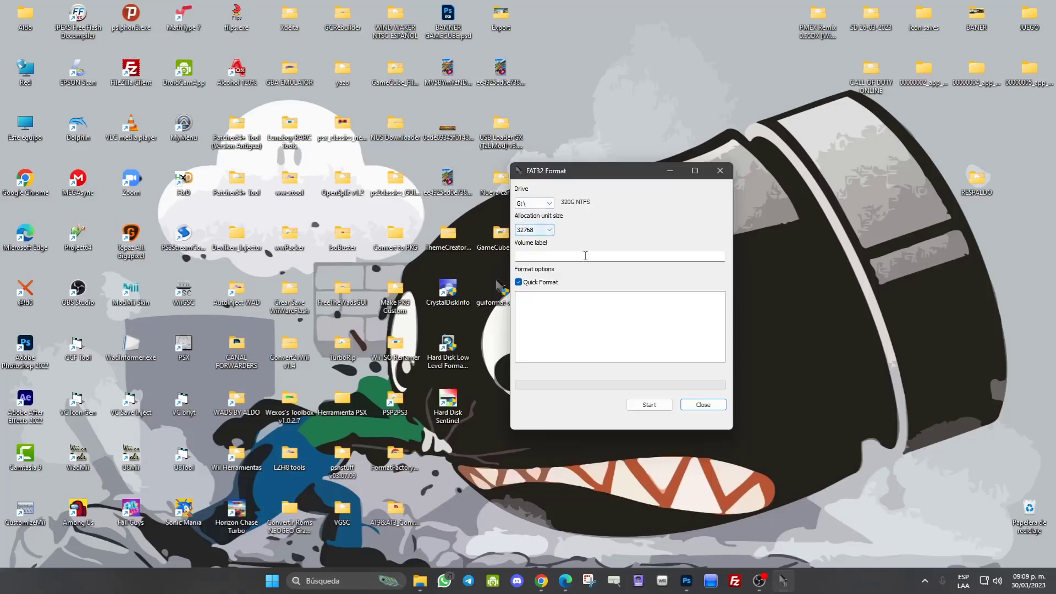
left_click(548, 230)
left_click(552, 237)
left_click(654, 408)
left_click(535, 330)
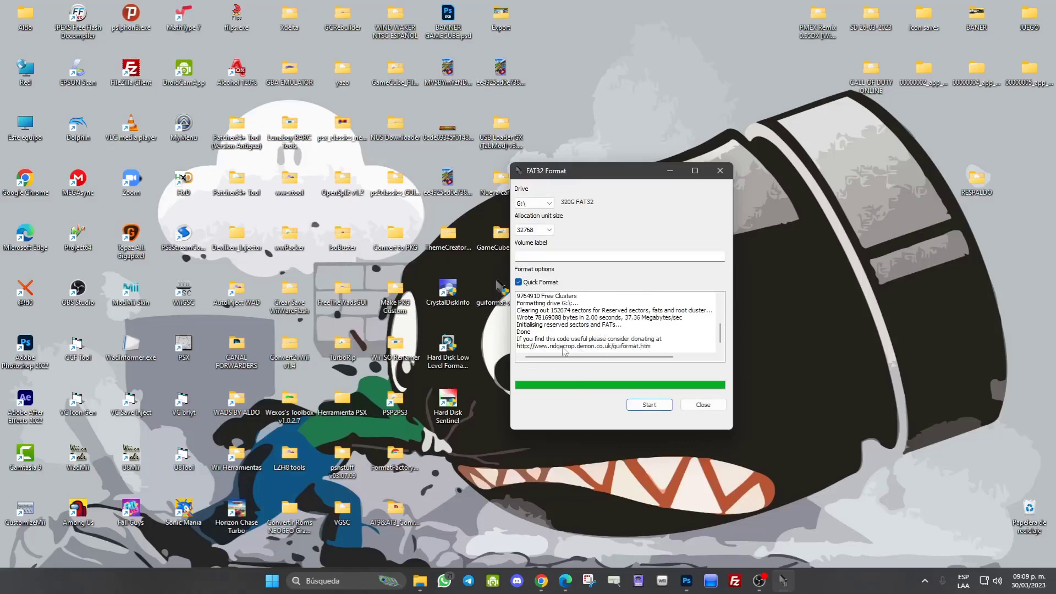
left_click(703, 405)
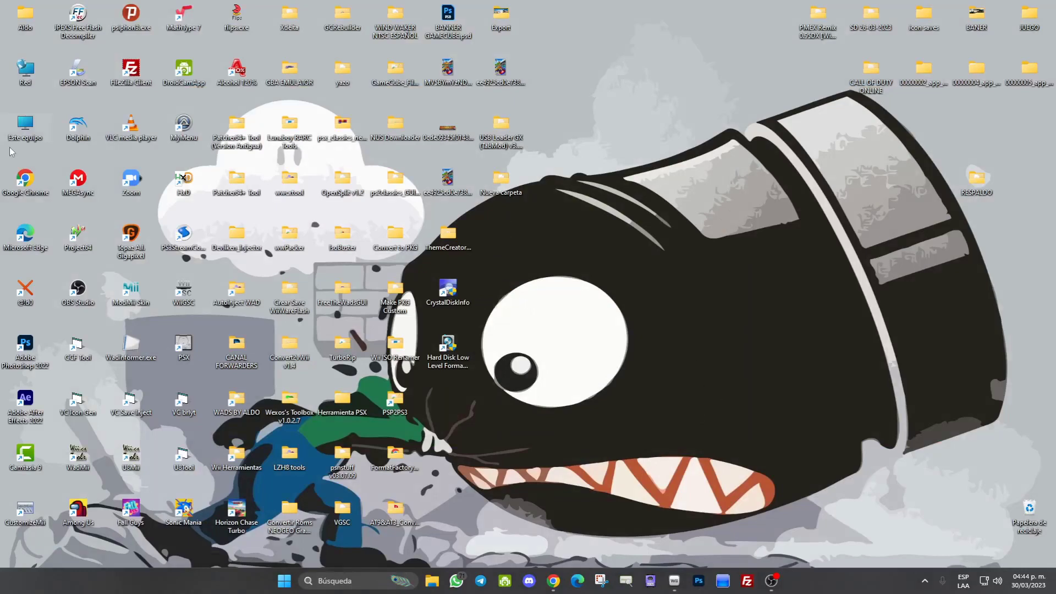
Show drive G: and the RESPALDO folder side by side and copy all the backup folder's contents to G:
double_click(24, 127)
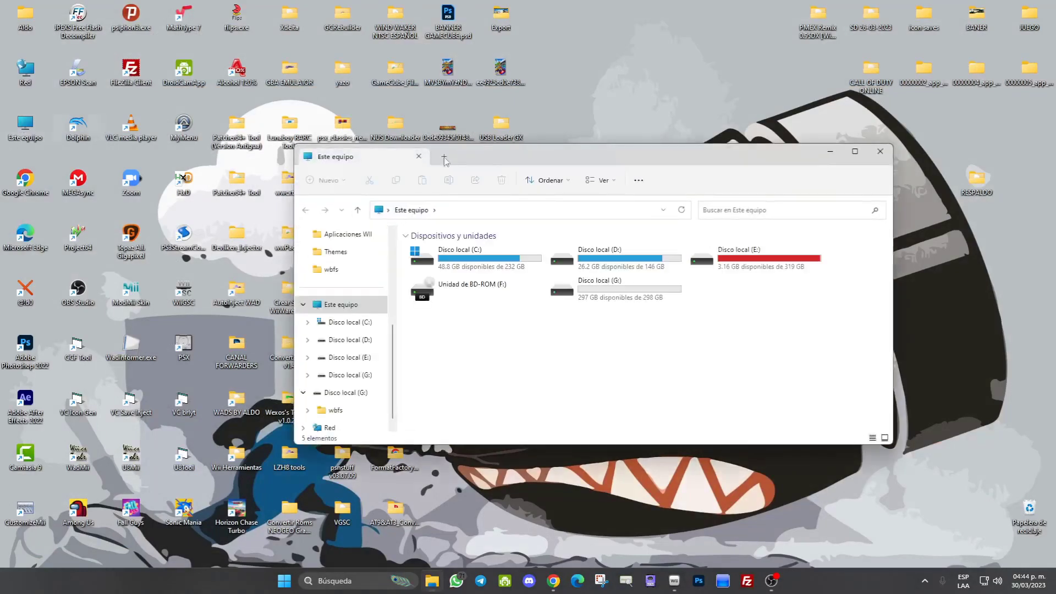
double_click(597, 287)
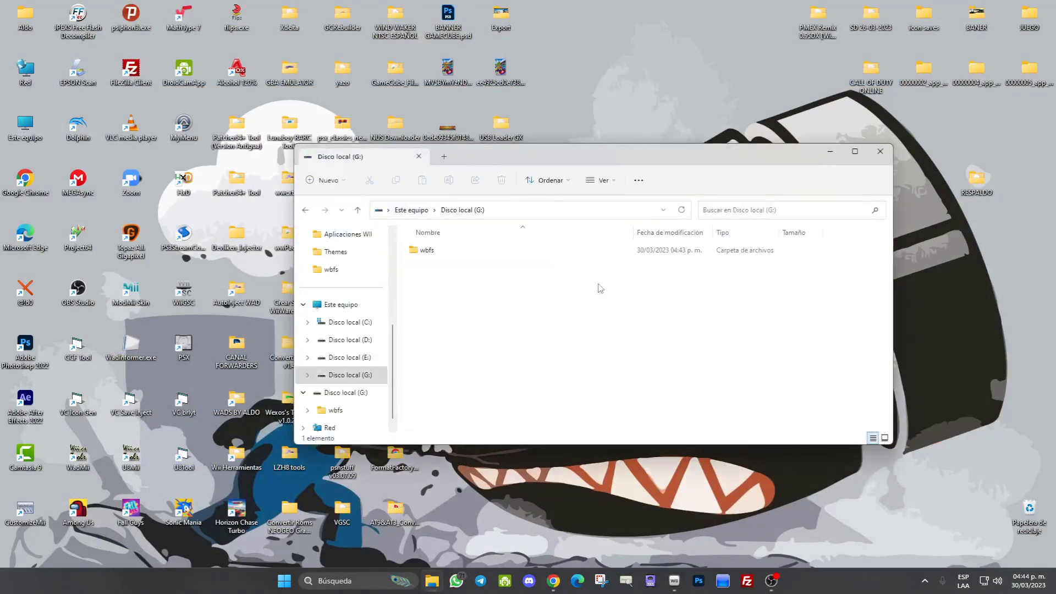
left_click_drag(713, 160, 465, 126)
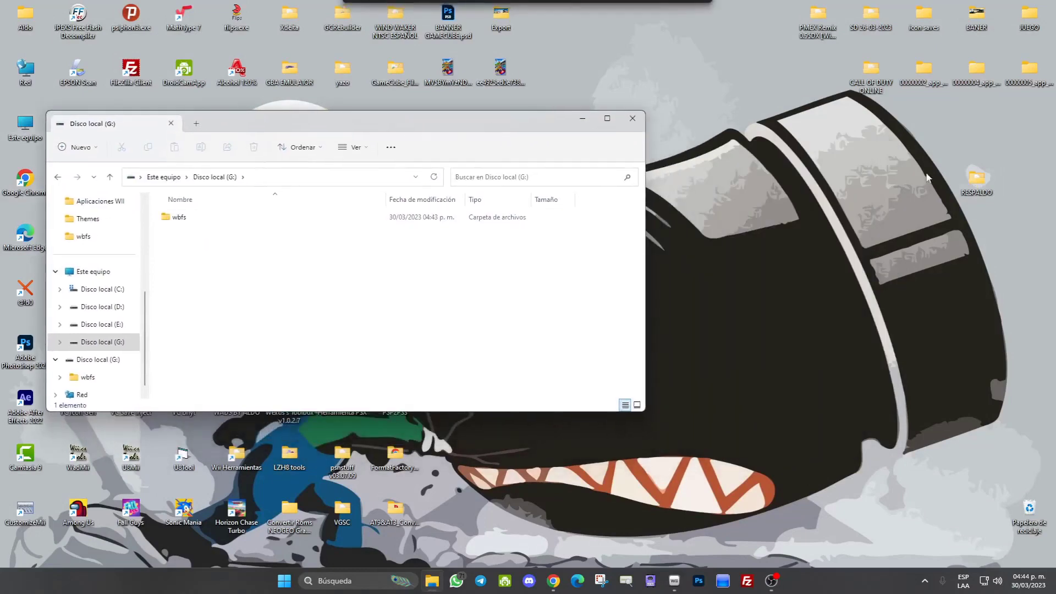
double_click(977, 178)
left_click_drag(376, 151, 784, 138)
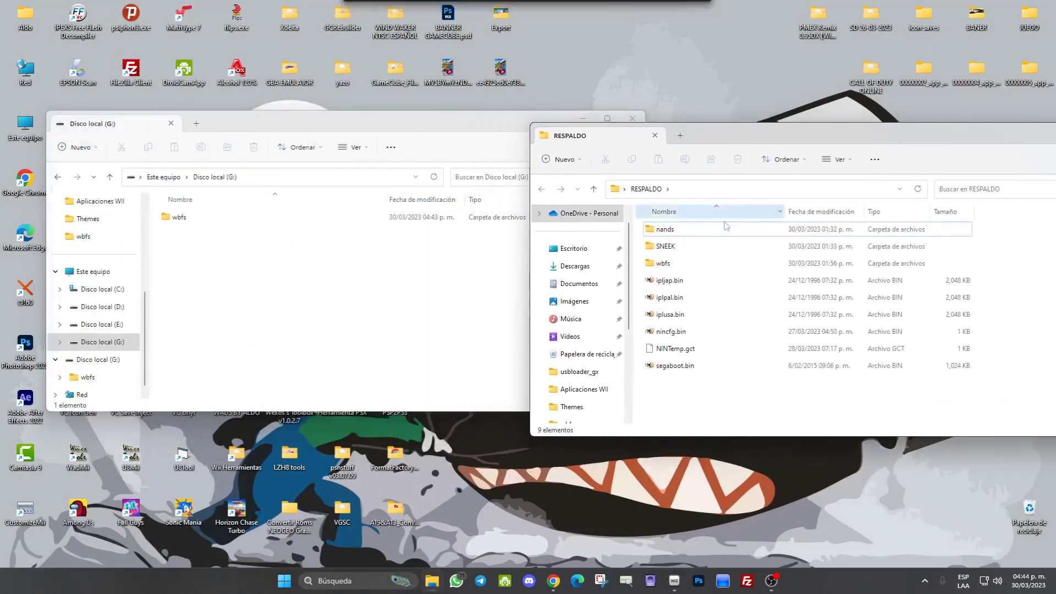
left_click_drag(641, 236, 737, 392)
left_click_drag(664, 231, 417, 290)
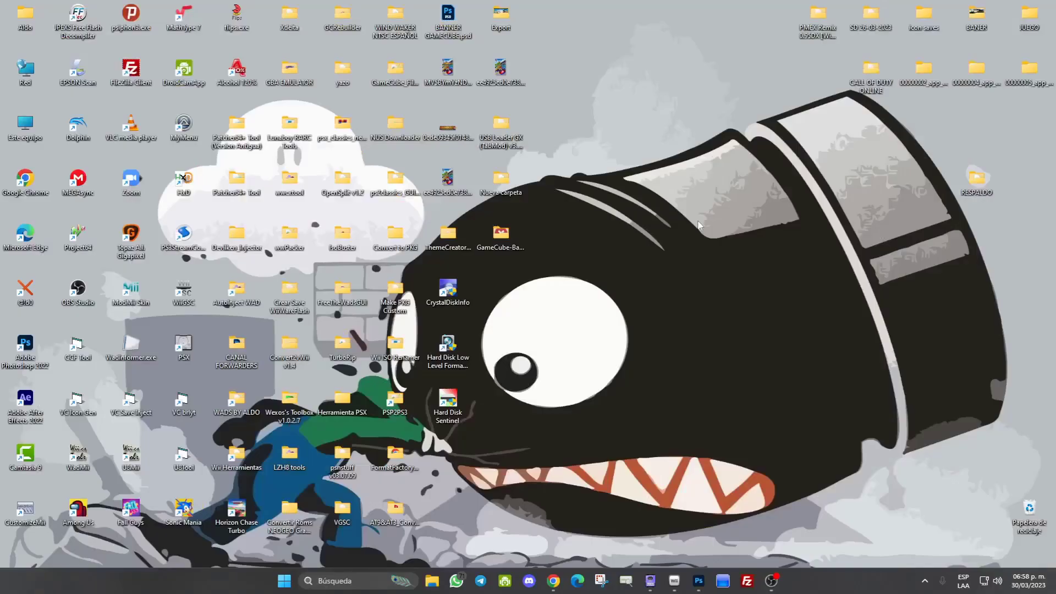
Check the progress of the game transfers to drive G: in GameCube Backup Manager and Wii Backup Manager
left_click(652, 581)
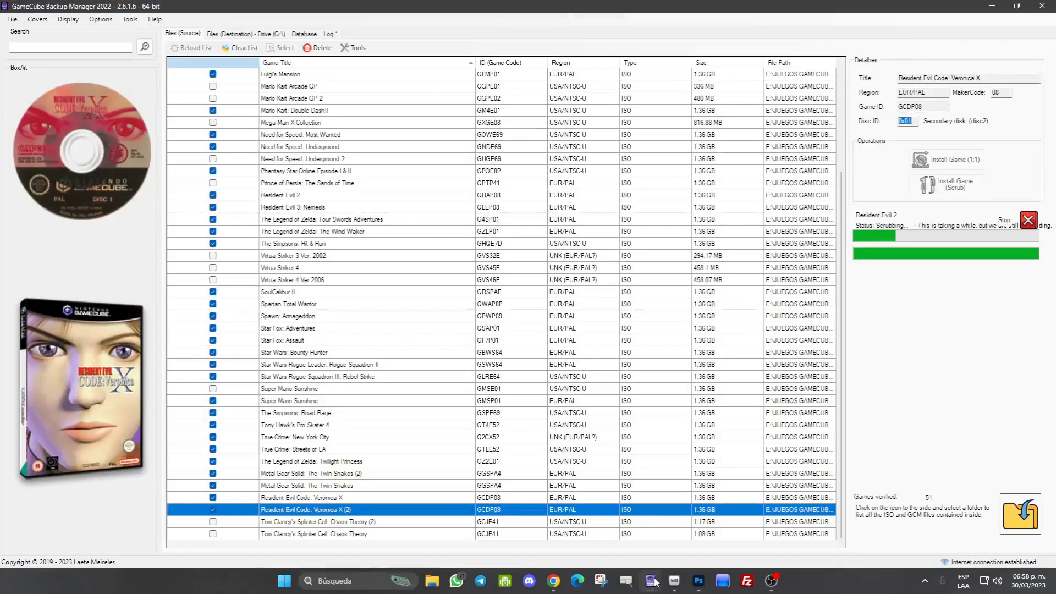
left_click(653, 582)
left_click(674, 582)
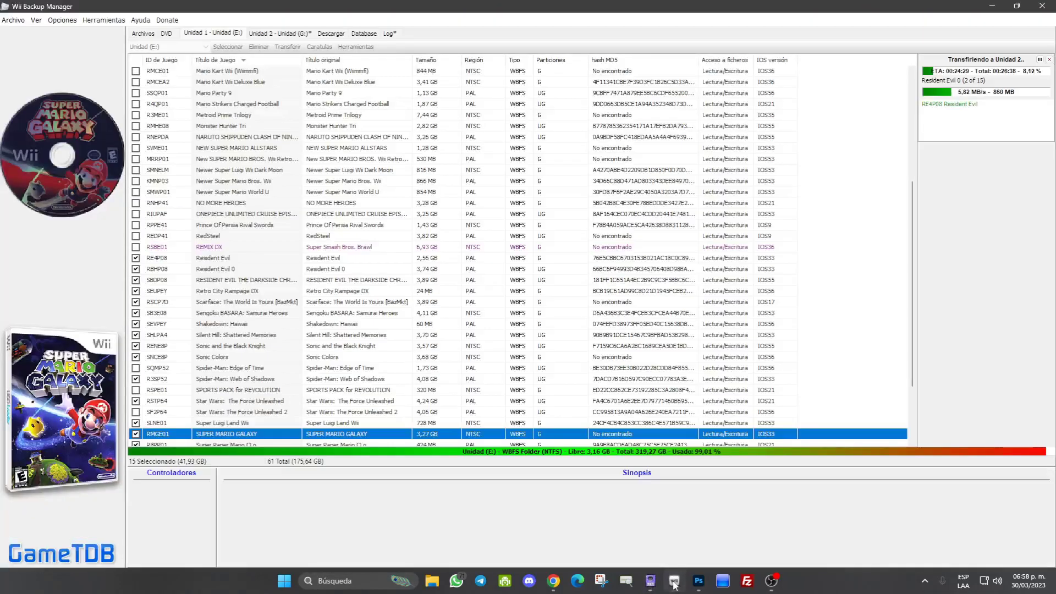
left_click(674, 582)
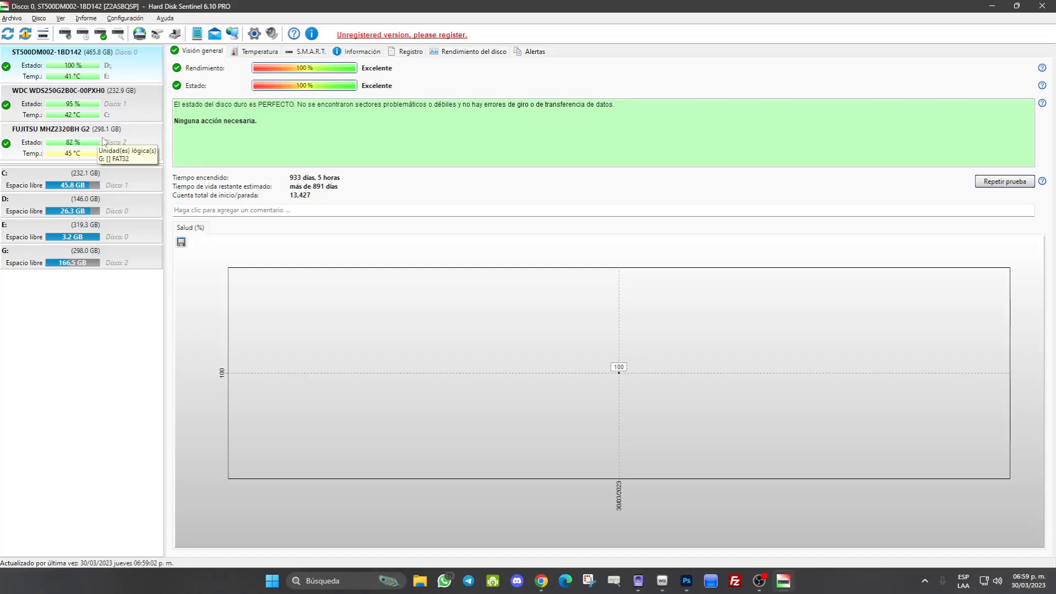
Examine the FUJITSU disk's health overview and full status description in Hard Disk Sentinel
left_click(138, 152)
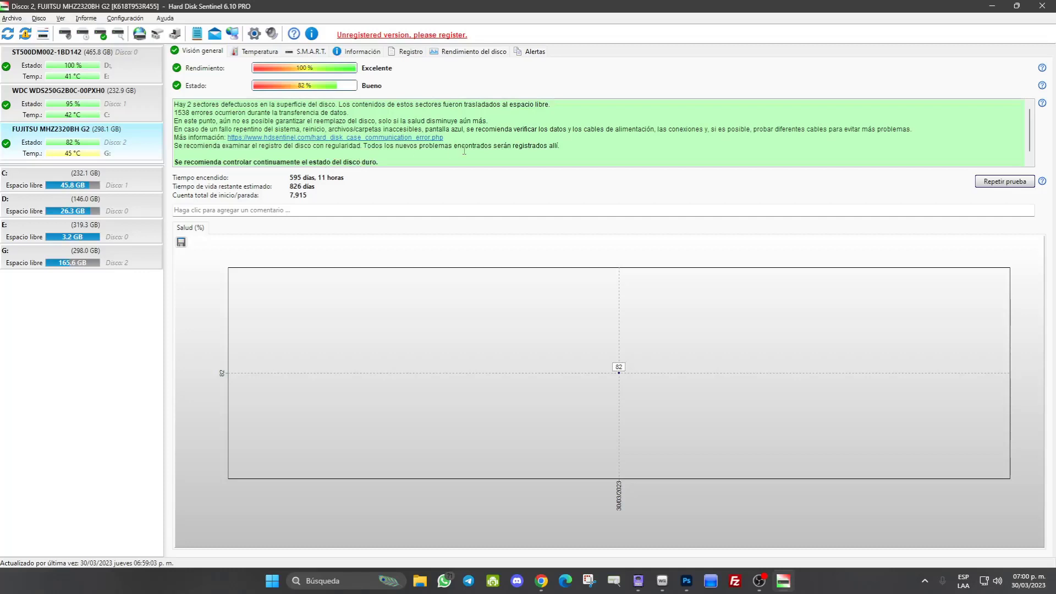
scroll(494, 132, "down", 1)
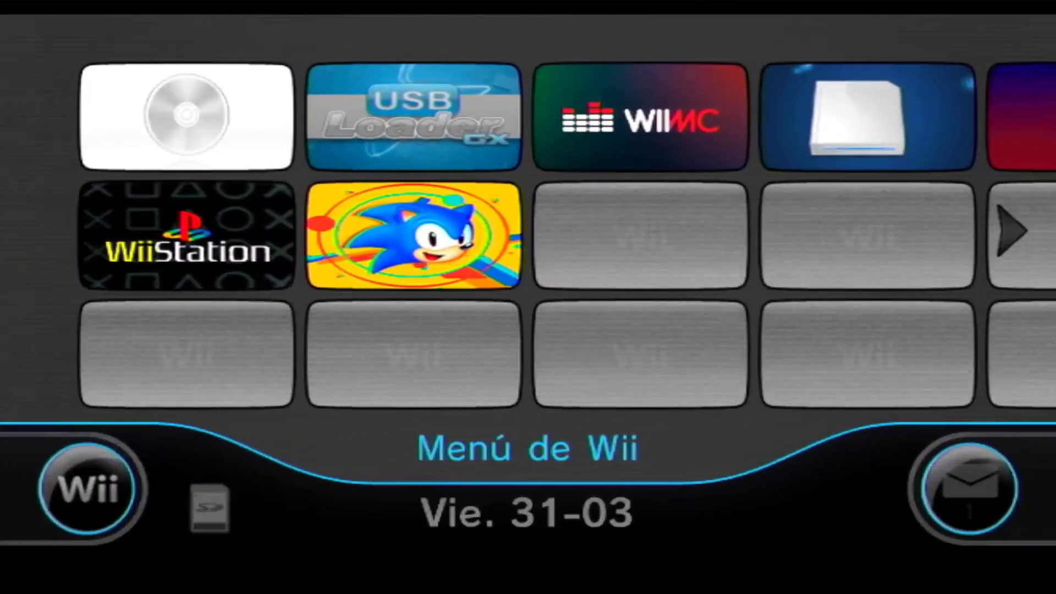
Launch USB Loader GX from the Wii menu and page through all the Wii games and back to the first page
left_click(417, 136)
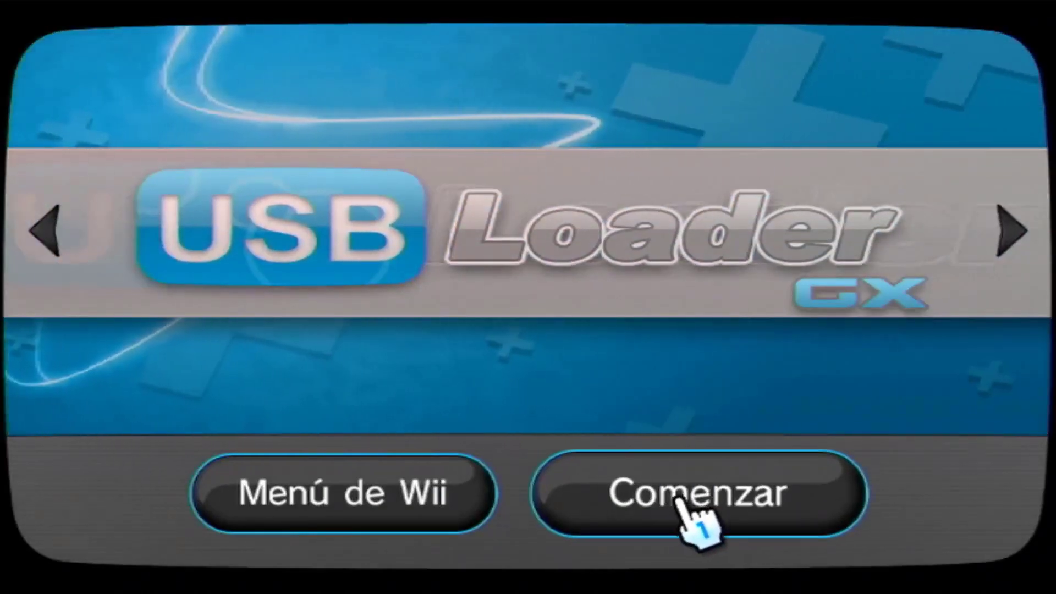
left_click(685, 497)
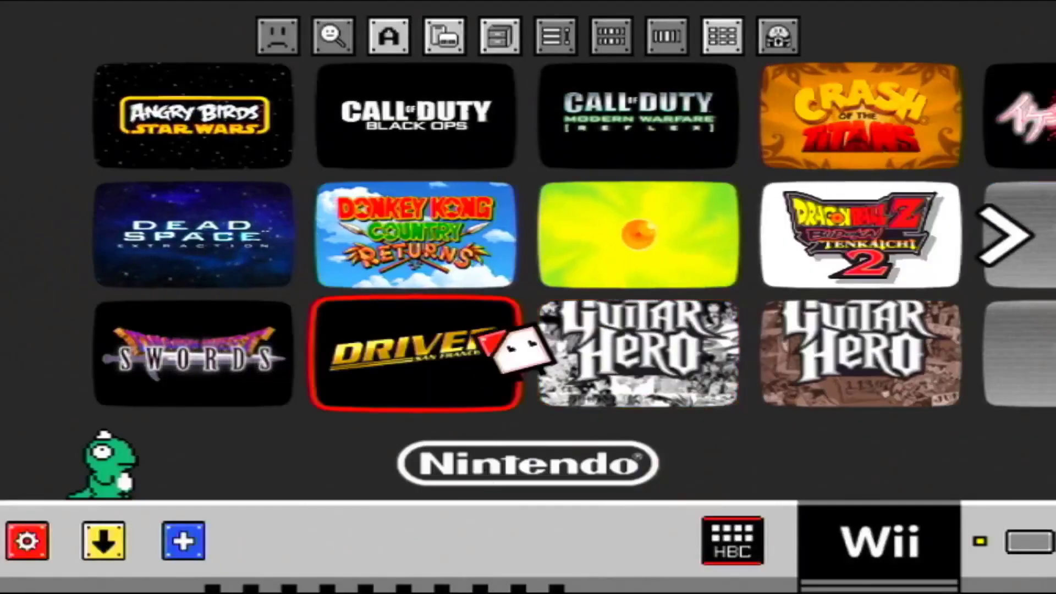
key("Right")
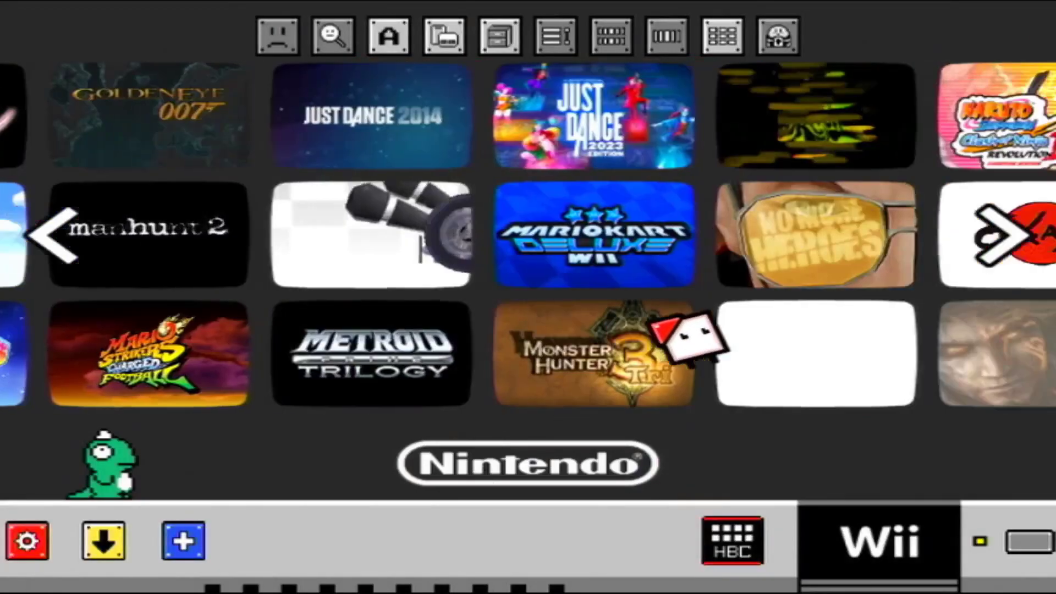
key("Right")
key("Right")
key("Right")
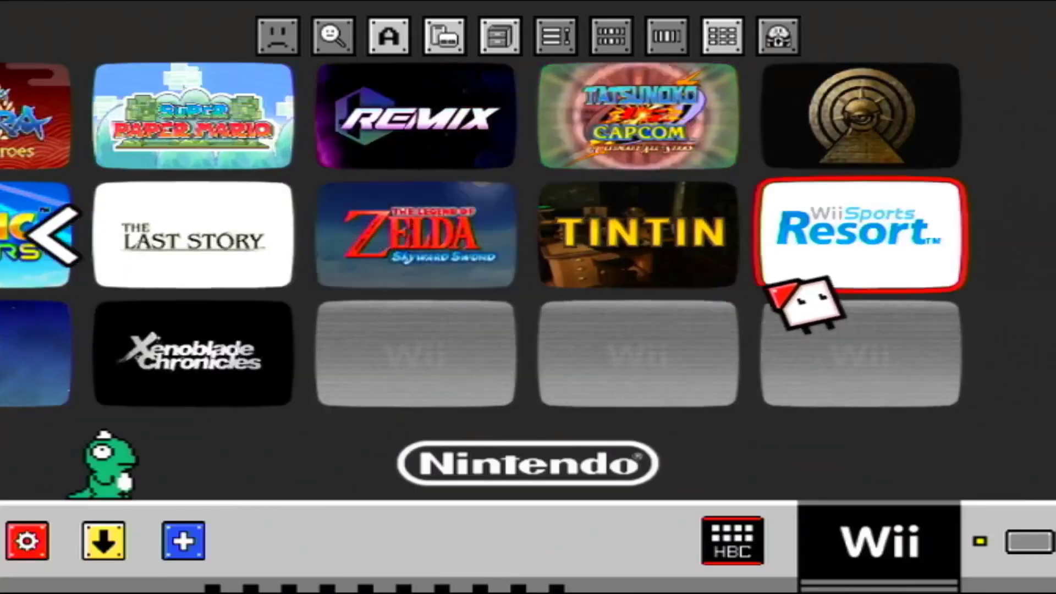
key("Left")
key("Left")
key("Left")
key("Left")
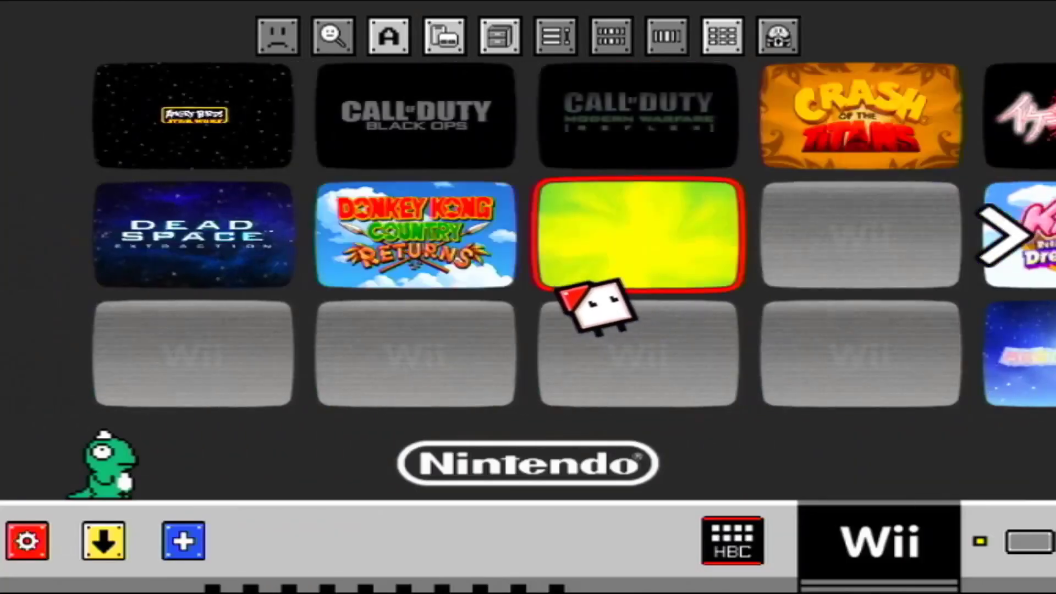
Set the title source to GameCube games (Juegos GC) only, with Wii games (Juegos de Wii) disabled
left_click(448, 35)
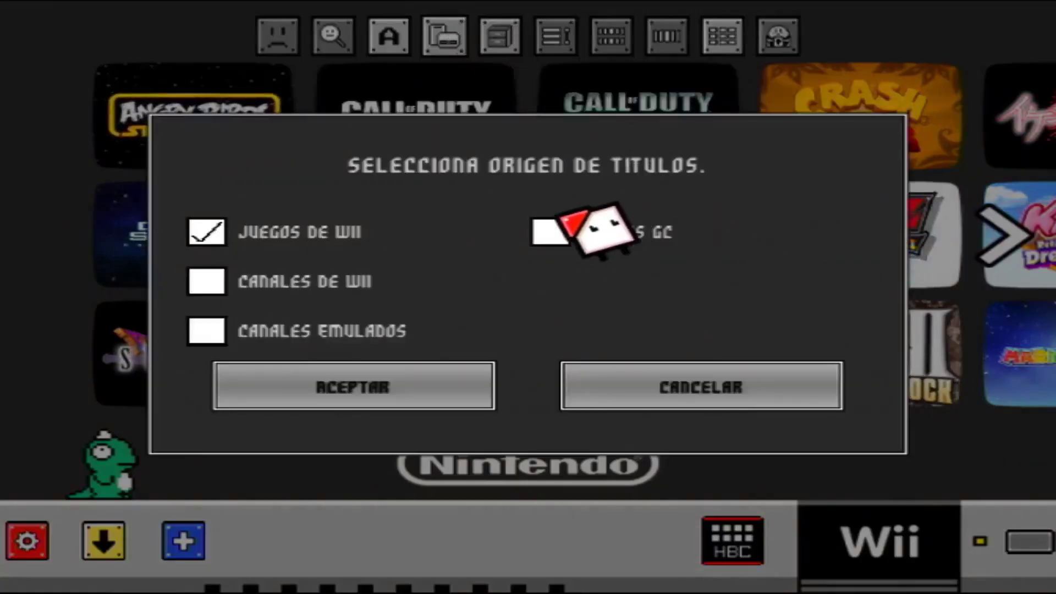
left_click(558, 229)
left_click(217, 231)
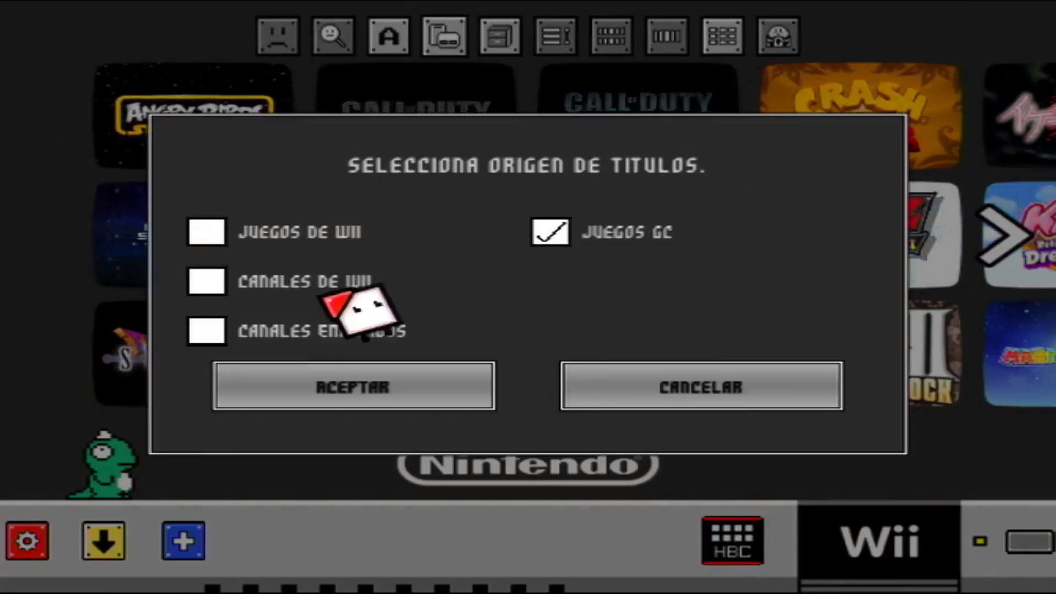
left_click(440, 388)
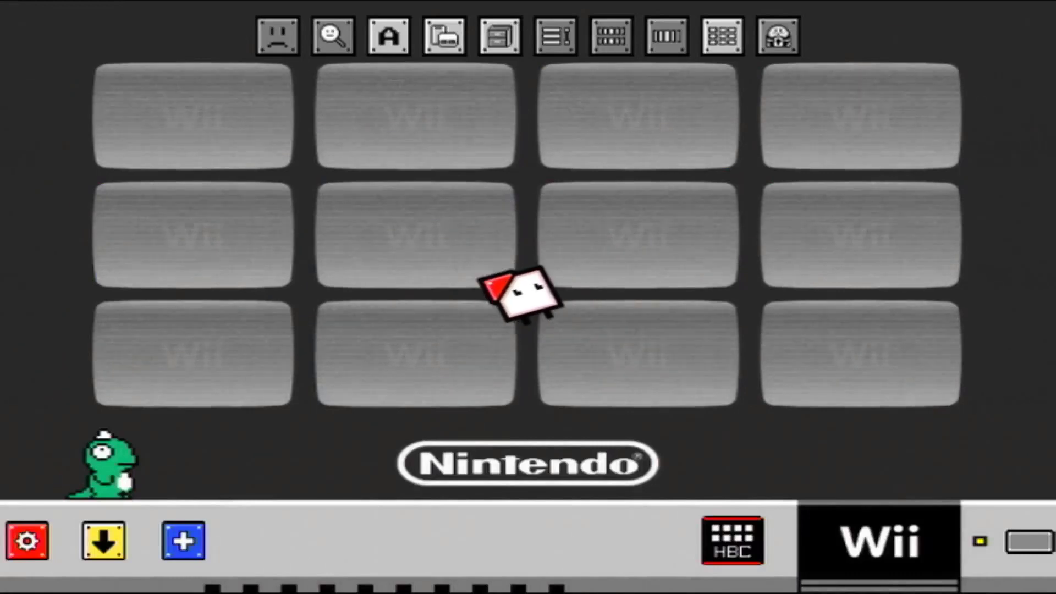
Open the custom paths (Rutas personalizadas) in the general configuration and locate the main GameCube path (Ruta principal GameCube)
left_click(33, 544)
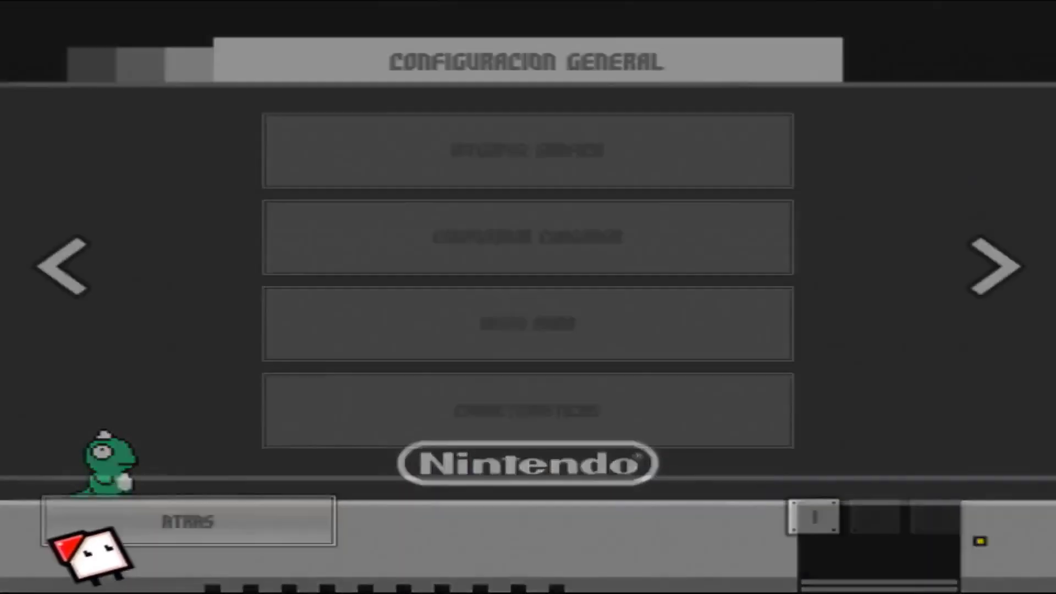
left_click(495, 220)
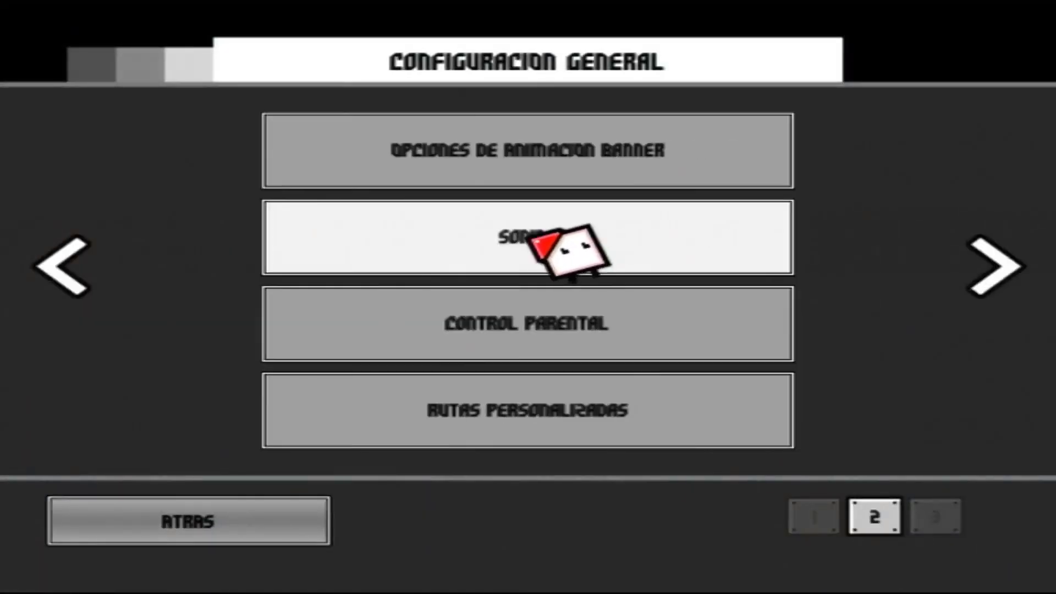
left_click(616, 330)
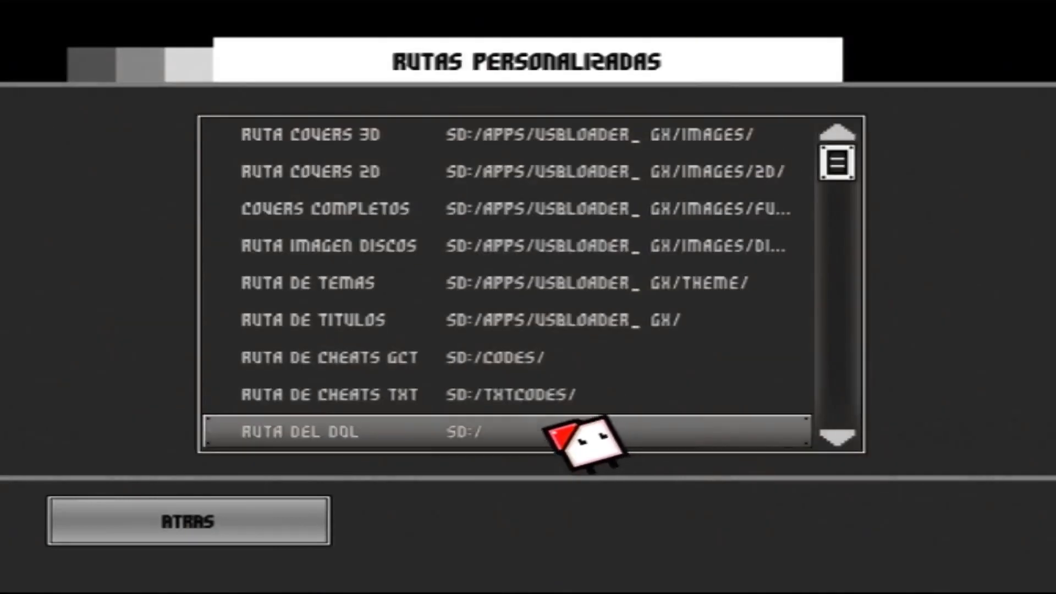
scroll(600, 385, "down", 4)
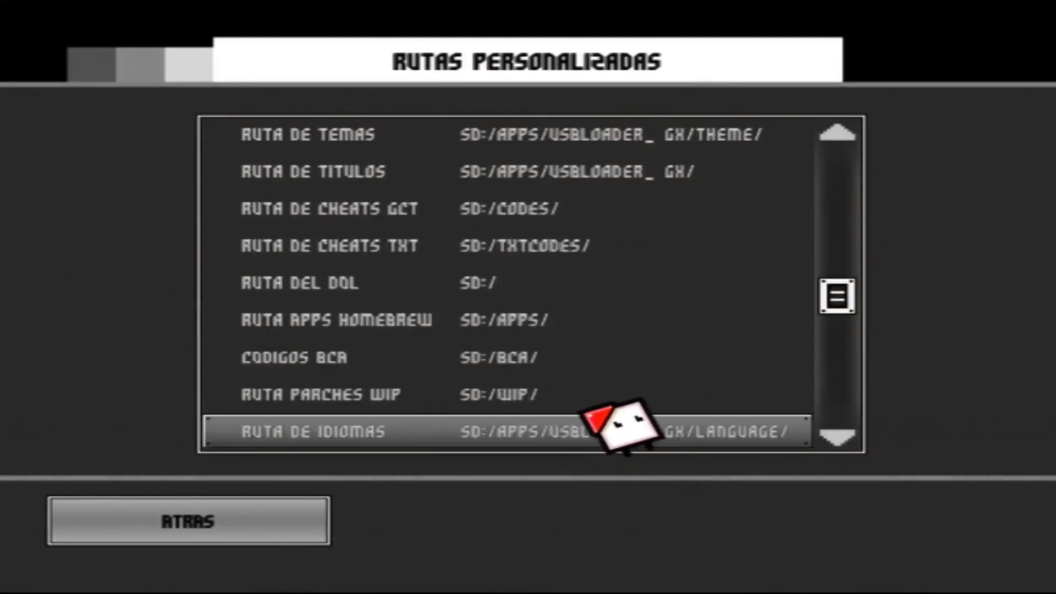
scroll(618, 450, "down", 4)
scroll(609, 443, "down", 3)
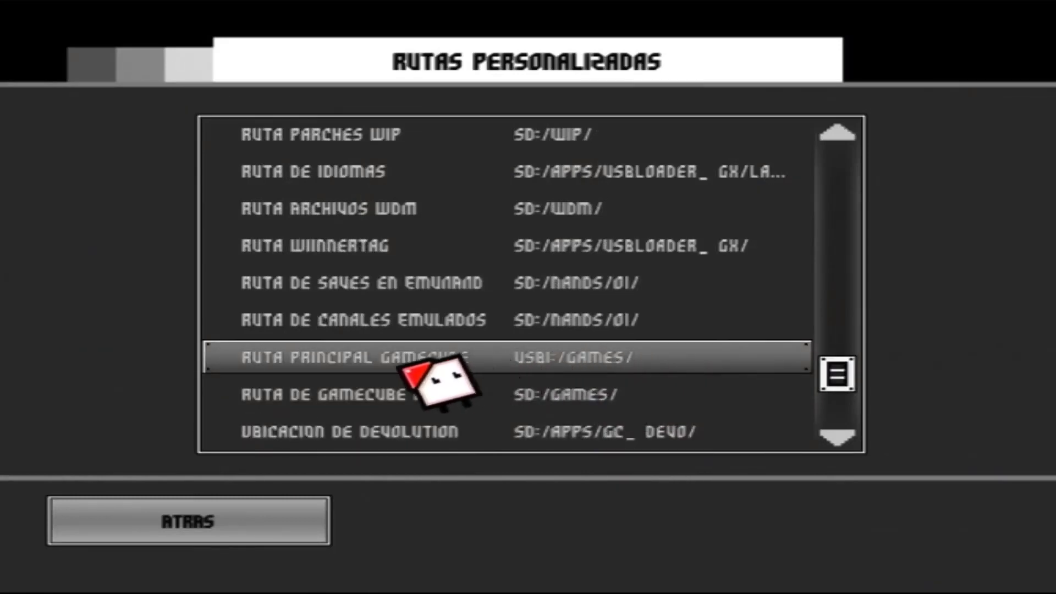
Set the main GameCube games path to USB2:/games/, check it in the custom paths list, and return to the general configuration
left_click(616, 362)
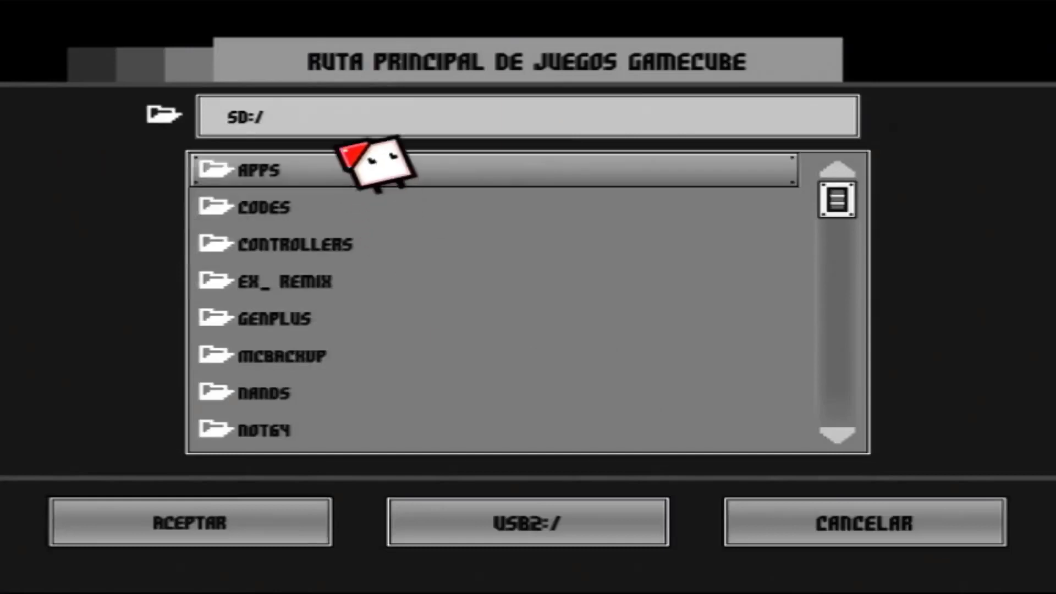
scroll(550, 448, "down", 1)
scroll(517, 434, "down", 4)
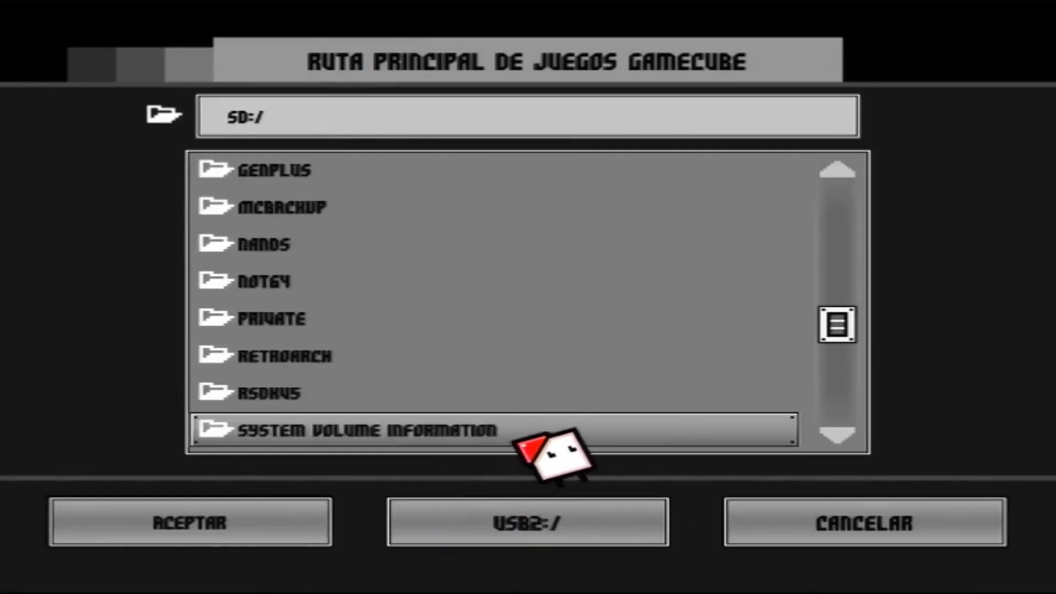
left_click(572, 520)
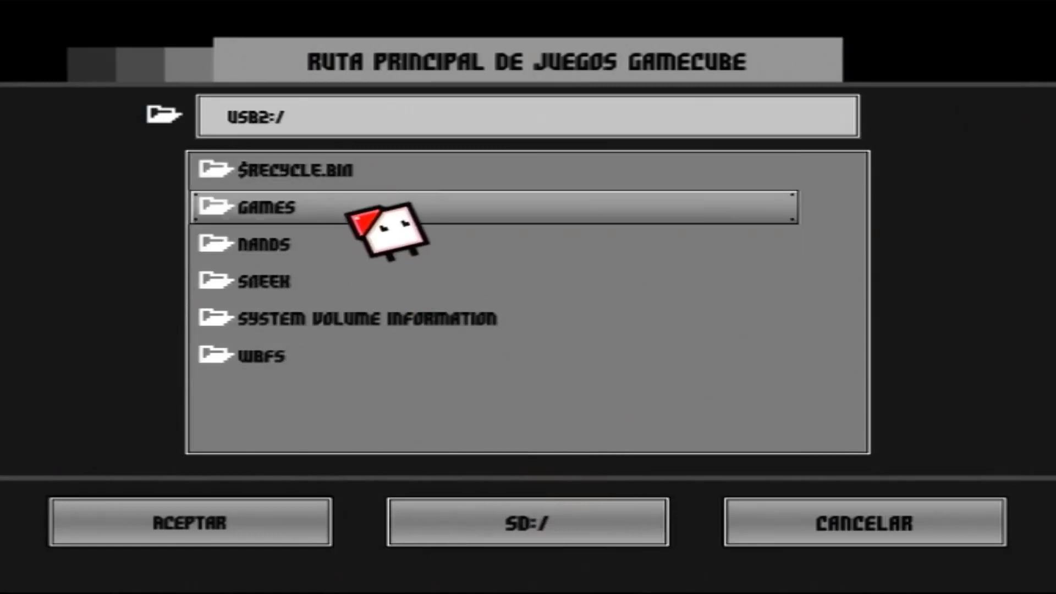
left_click(363, 208)
scroll(506, 429, "down", 10)
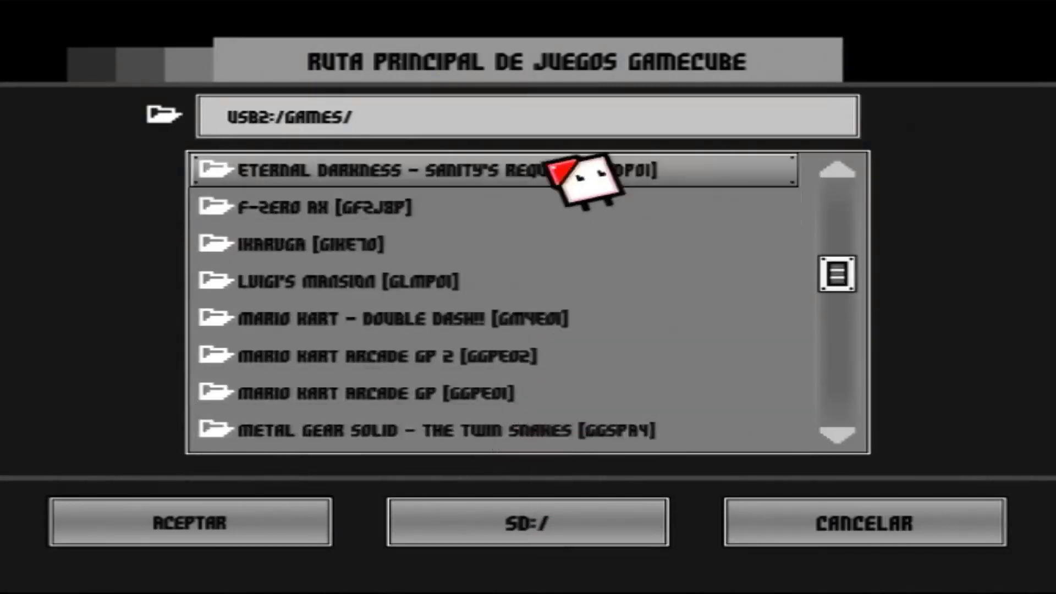
scroll(561, 165, "up", 10)
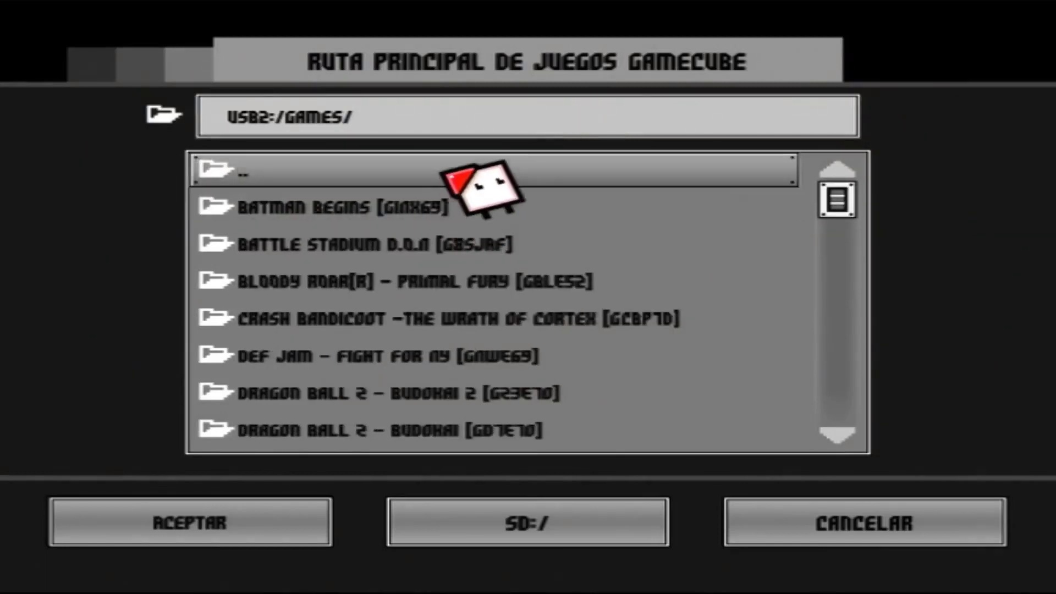
left_click(259, 529)
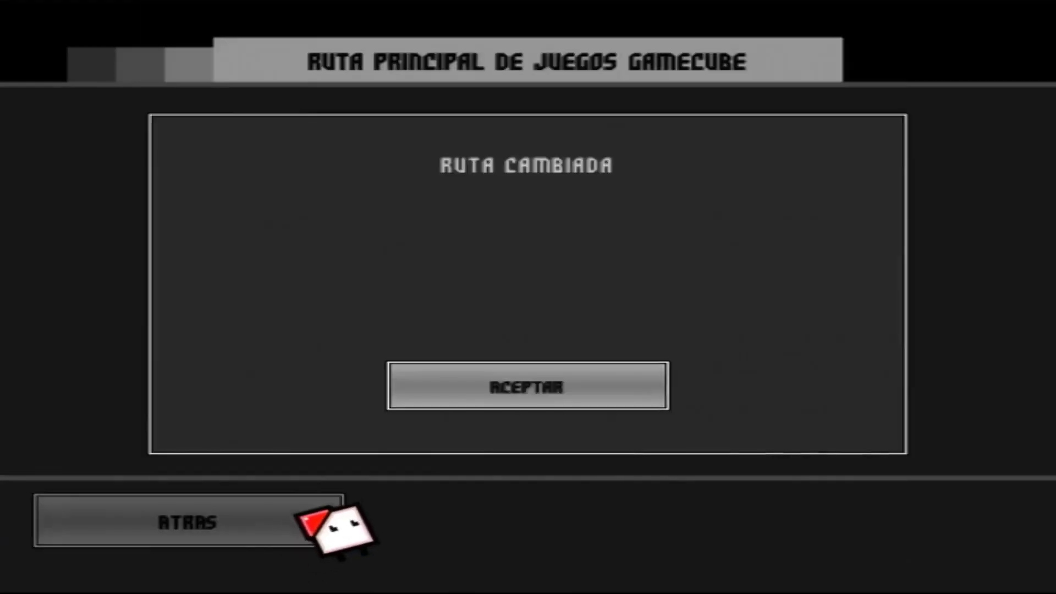
left_click(566, 385)
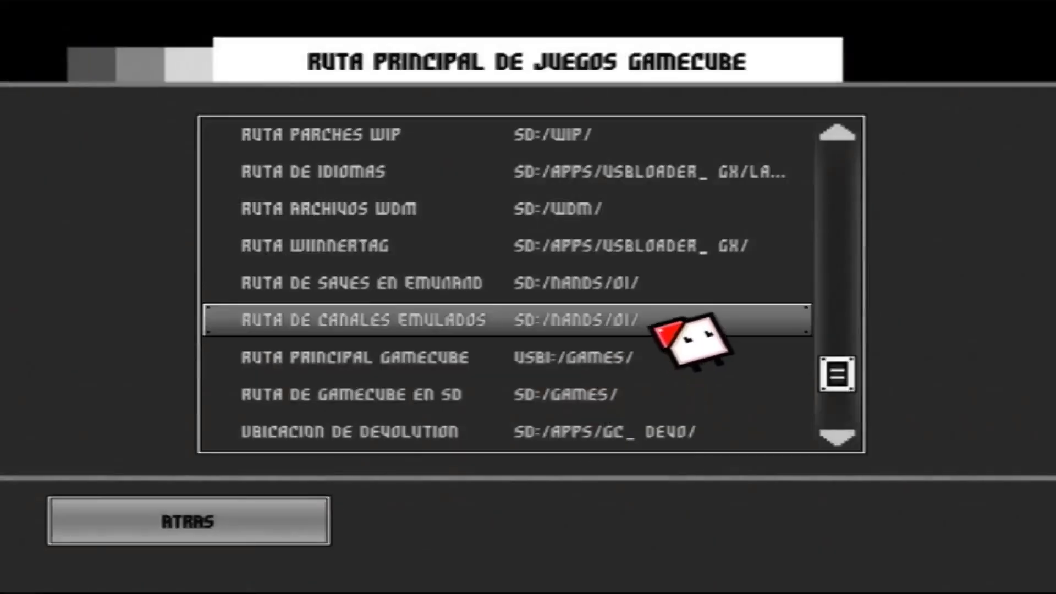
scroll(649, 457, "down", 3)
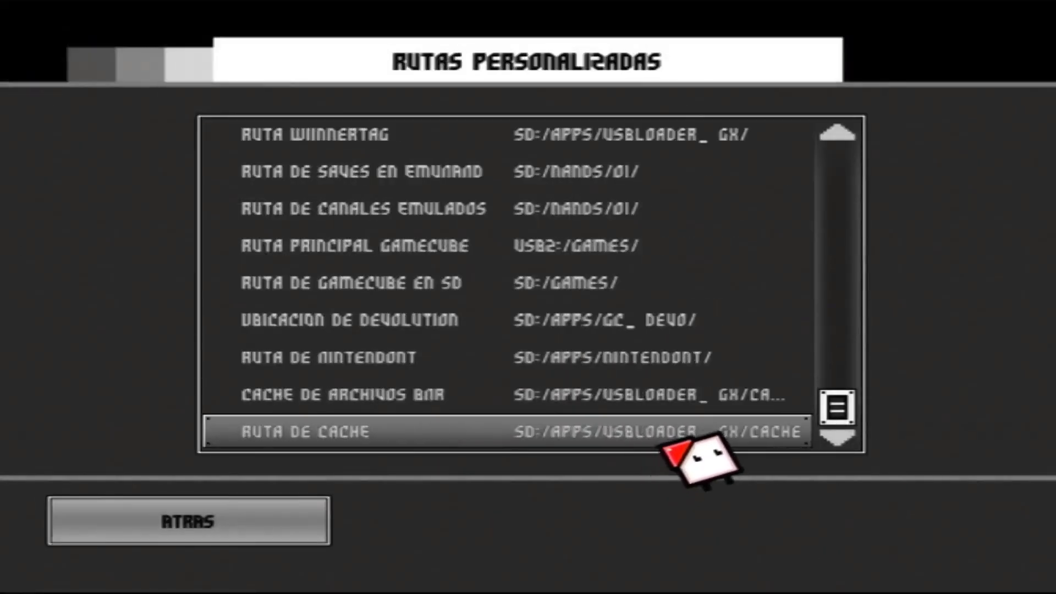
scroll(647, 116, "up", 3)
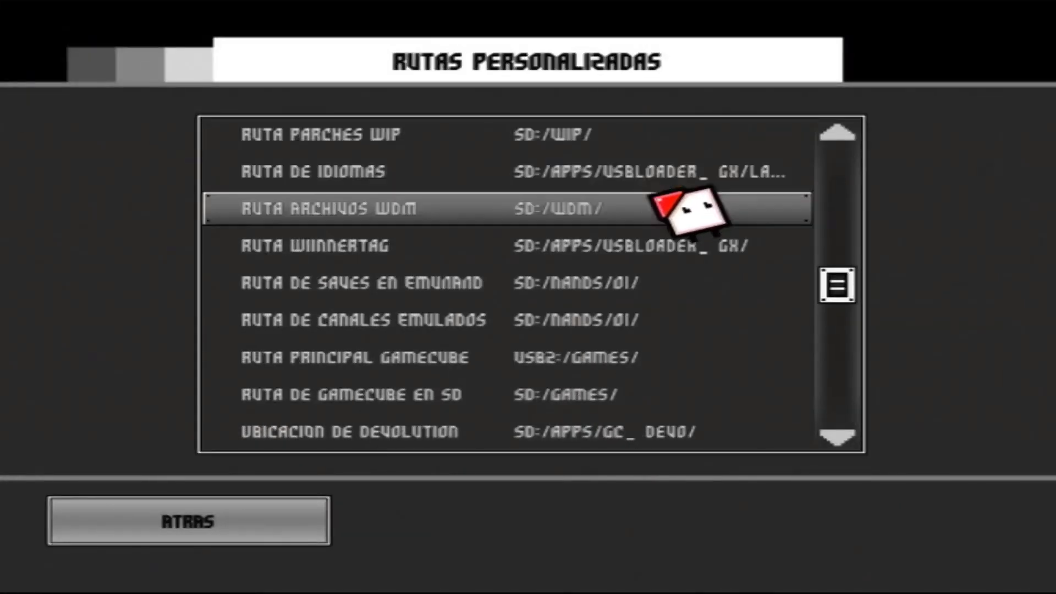
left_click(308, 509)
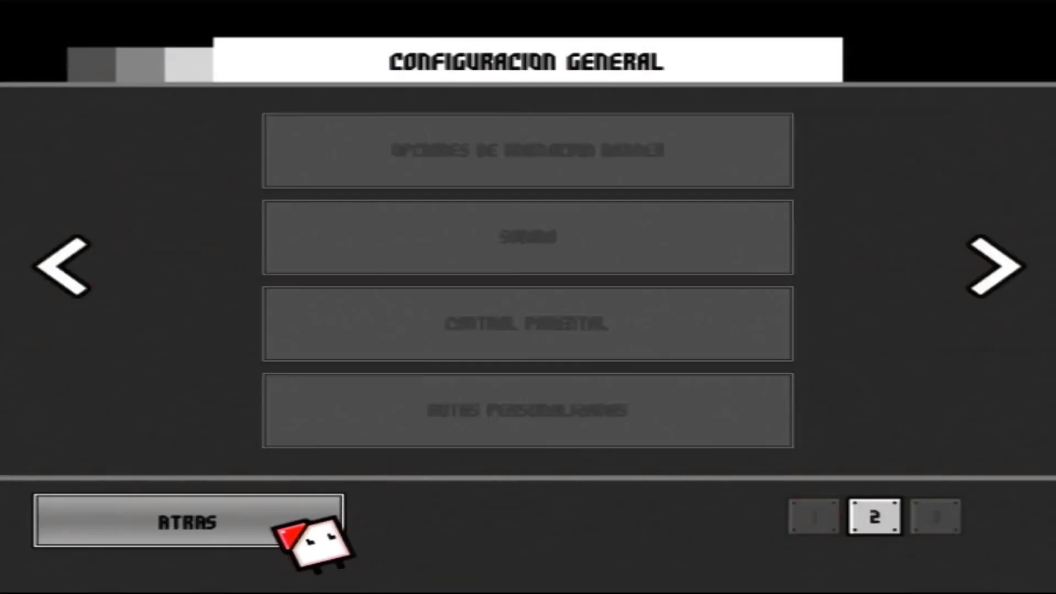